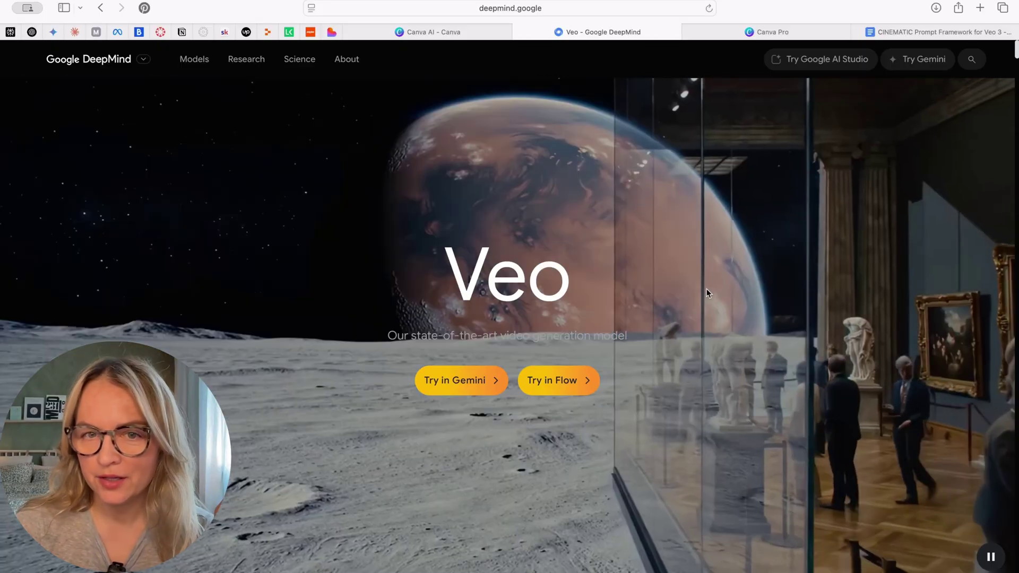
pyautogui.scroll(-1, 707, 294)
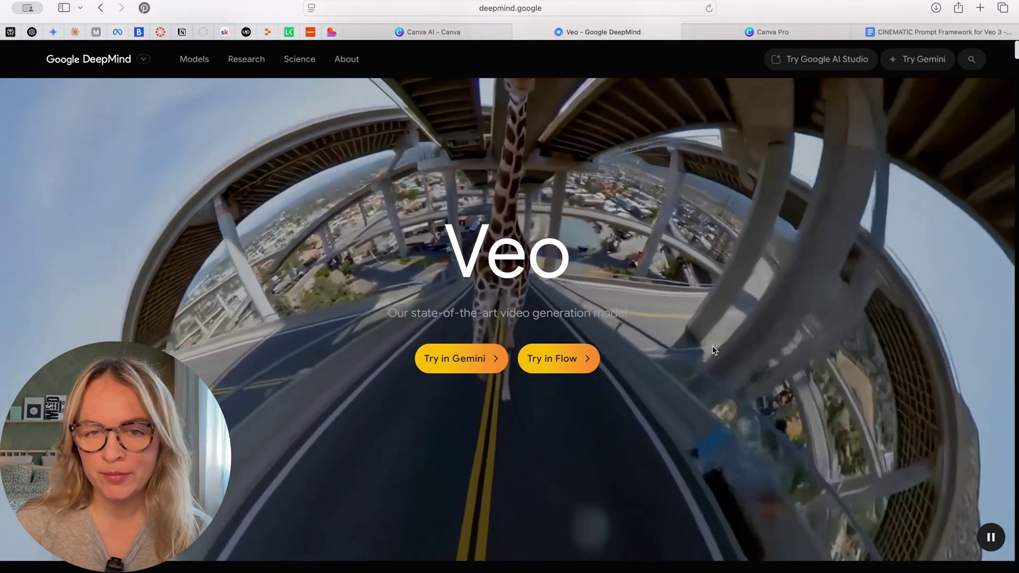
pyautogui.scroll(-1, 717, 345)
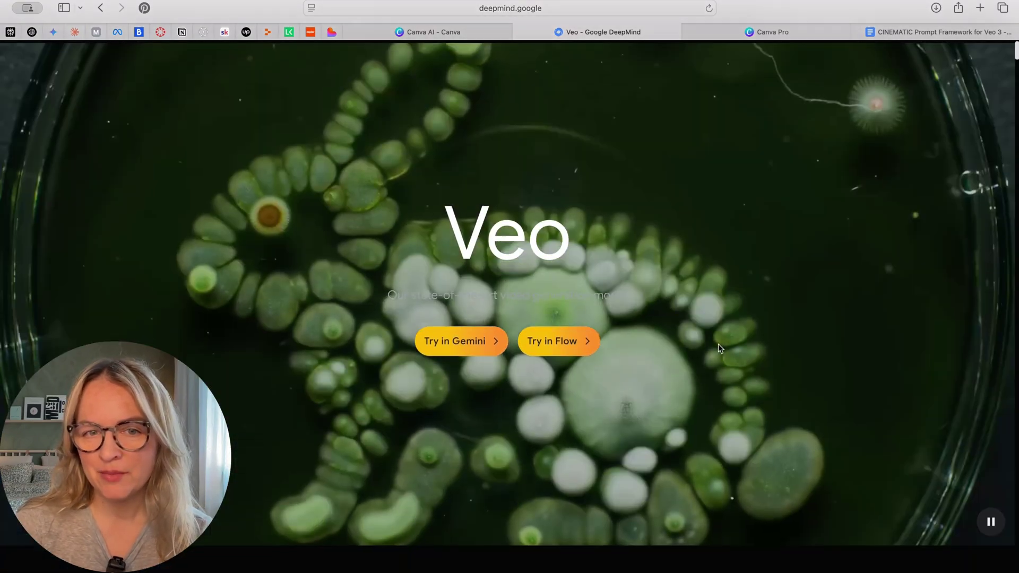
pyautogui.scroll(-3, 719, 345)
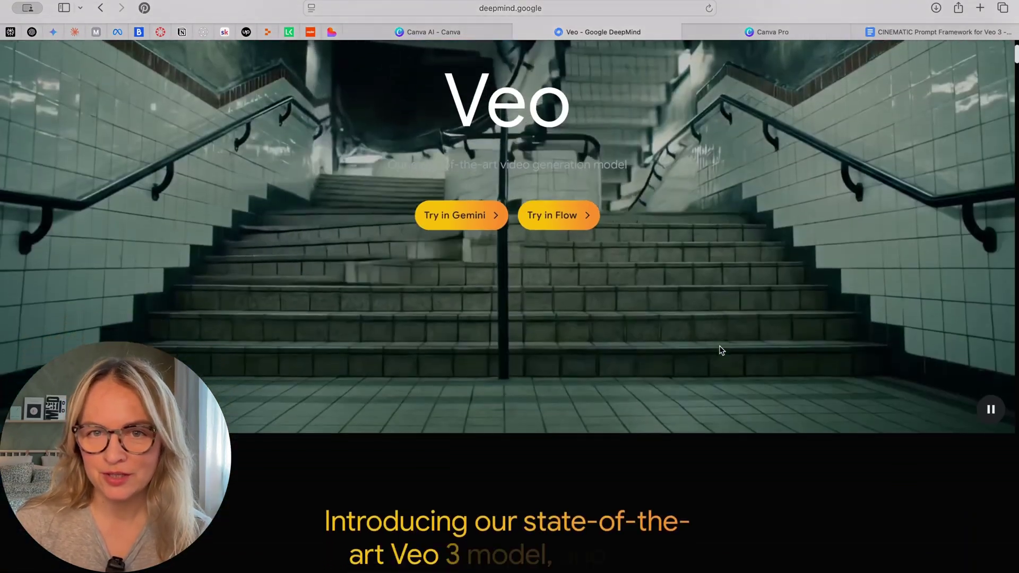
pyautogui.scroll(-3, 719, 350)
pyautogui.scroll(-4, 718, 350)
pyautogui.scroll(-5, 719, 351)
pyautogui.scroll(-3, 719, 351)
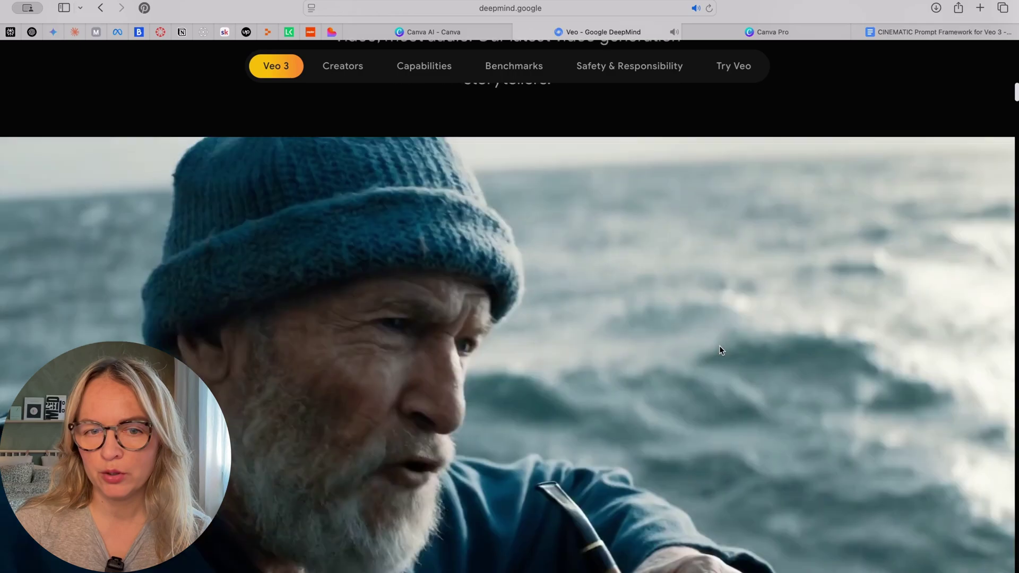
pyautogui.scroll(-3, 718, 351)
pyautogui.scroll(-2, 719, 350)
pyautogui.scroll(1, 719, 350)
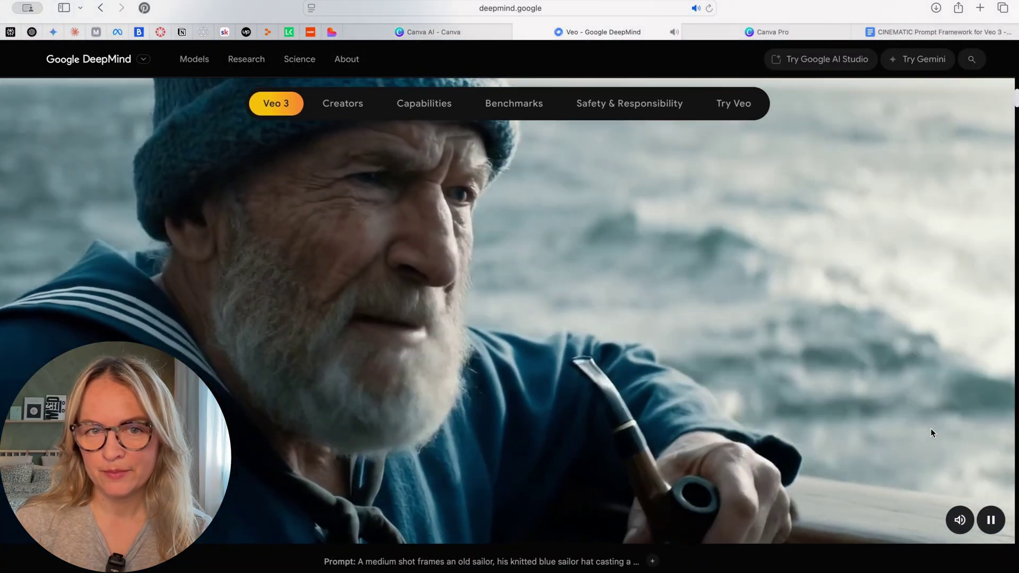
pyautogui.scroll(1, 931, 428)
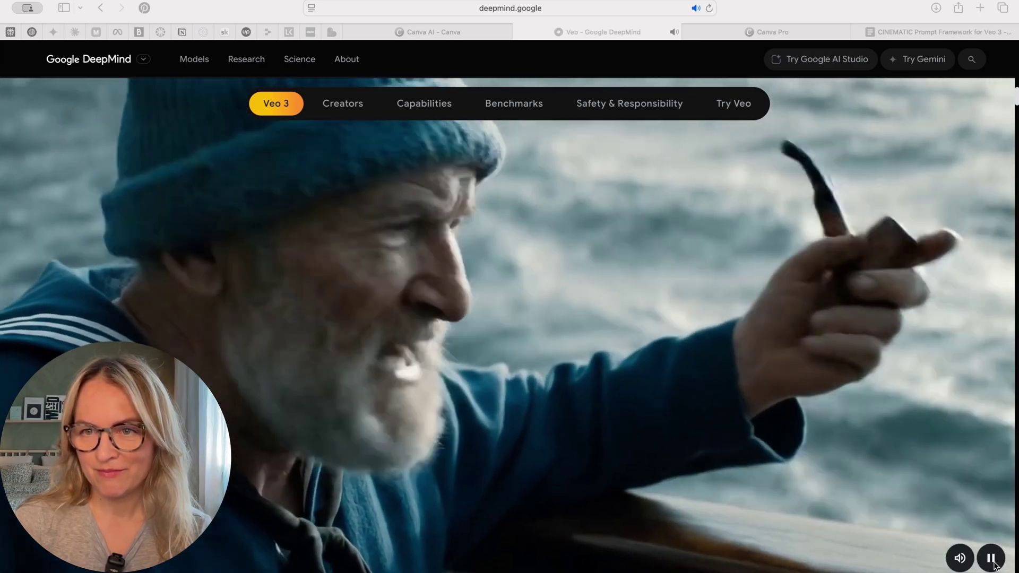
# - Mute the old sailor example clip while browsing the Veo 3 examples
pyautogui.click(960, 558)
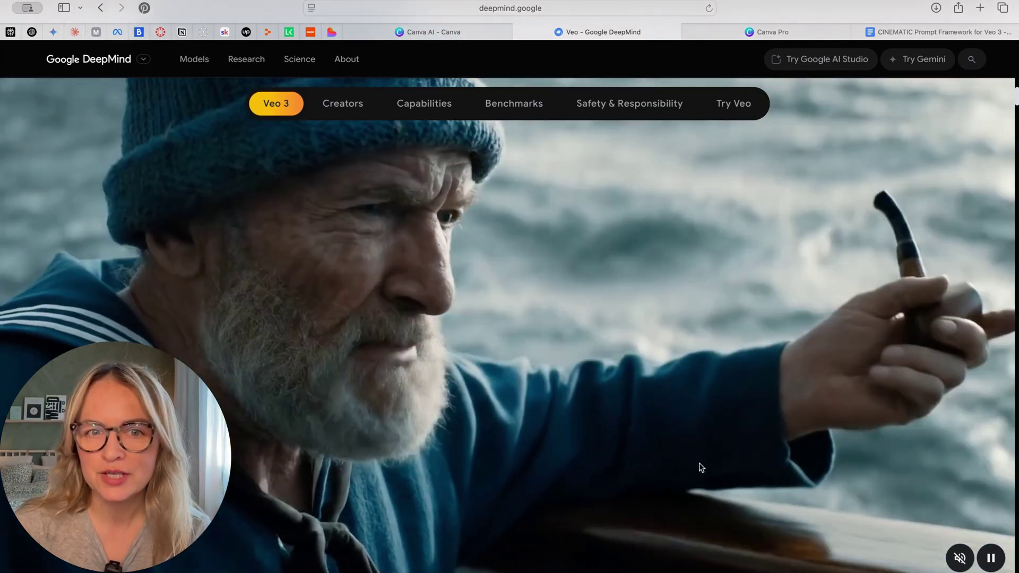
pyautogui.scroll(-5, 700, 467)
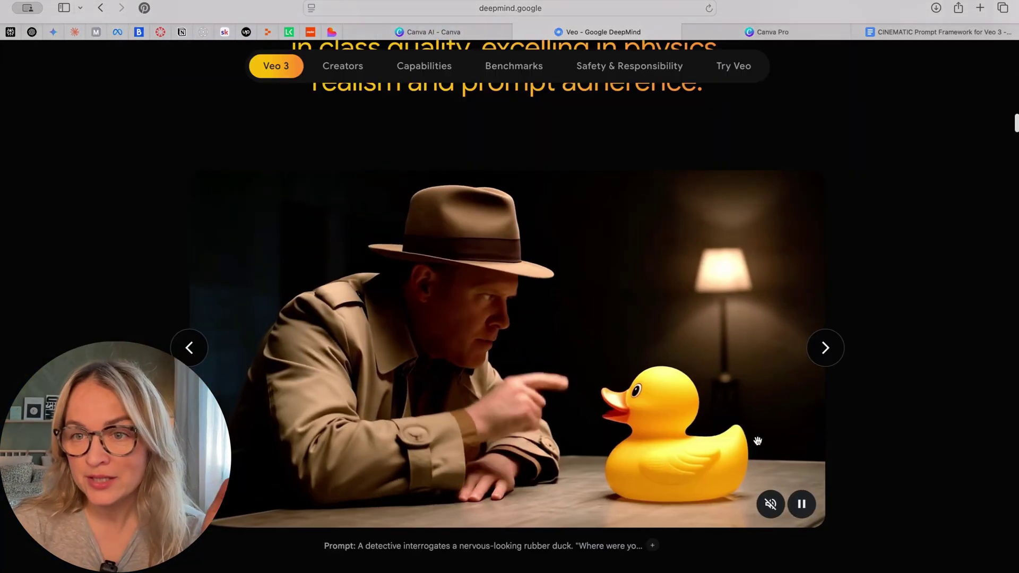
pyautogui.scroll(1, 757, 440)
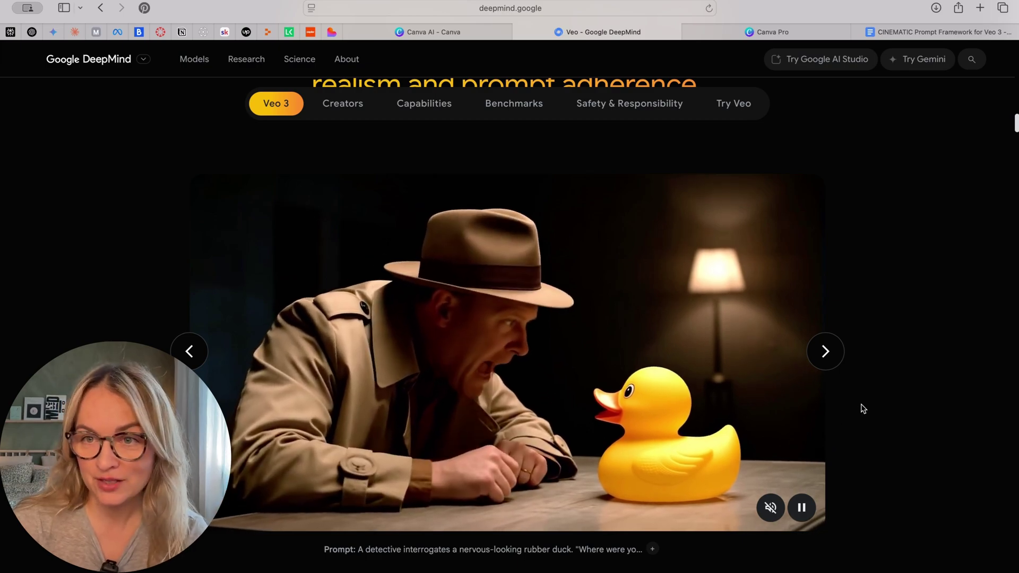
pyautogui.scroll(-2, 711, 390)
pyautogui.scroll(-2, 711, 390)
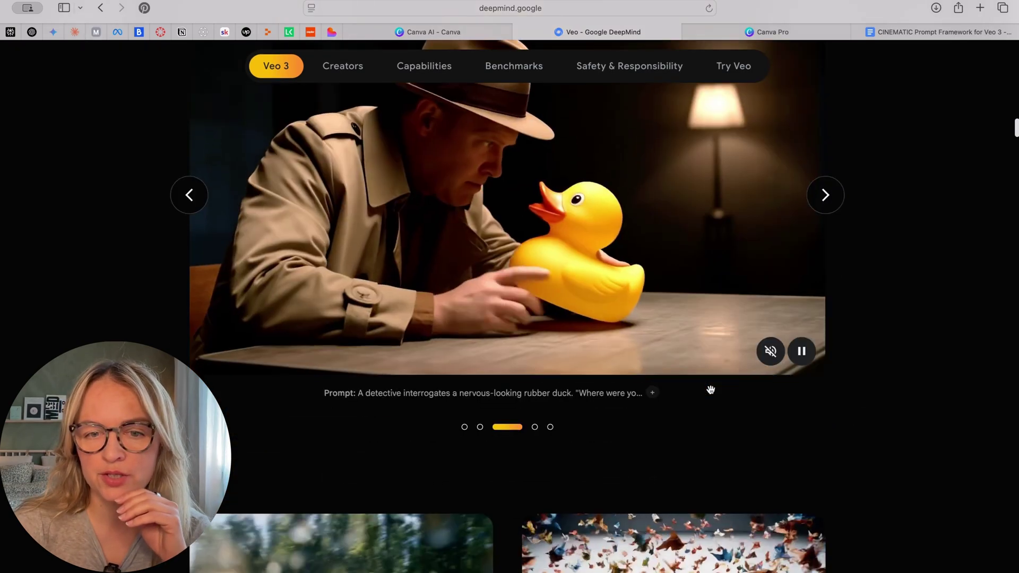
pyautogui.scroll(-10, 711, 389)
pyautogui.scroll(-5, 685, 374)
pyautogui.scroll(5, 665, 369)
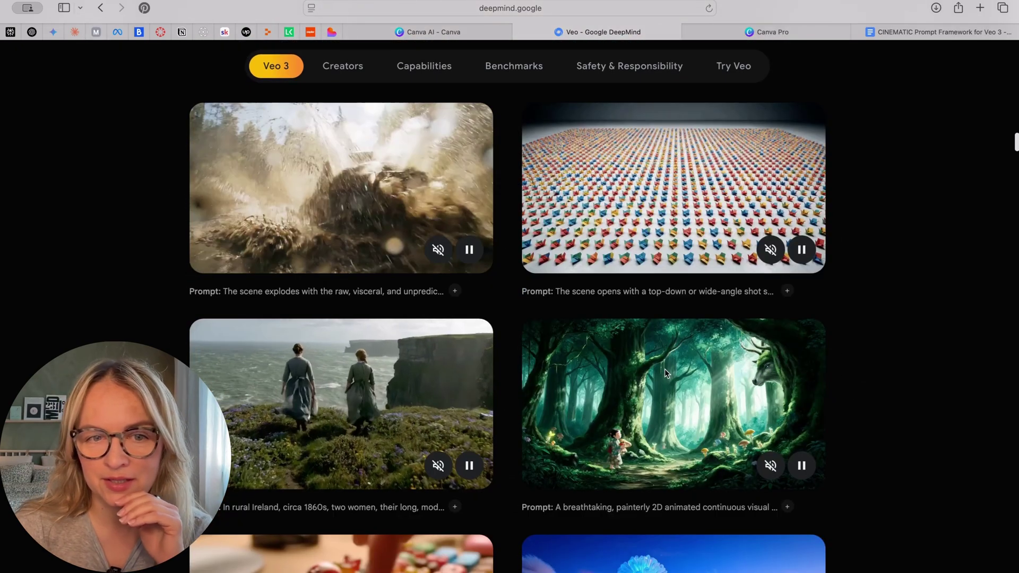
pyautogui.scroll(-3, 665, 368)
pyautogui.scroll(-3, 661, 370)
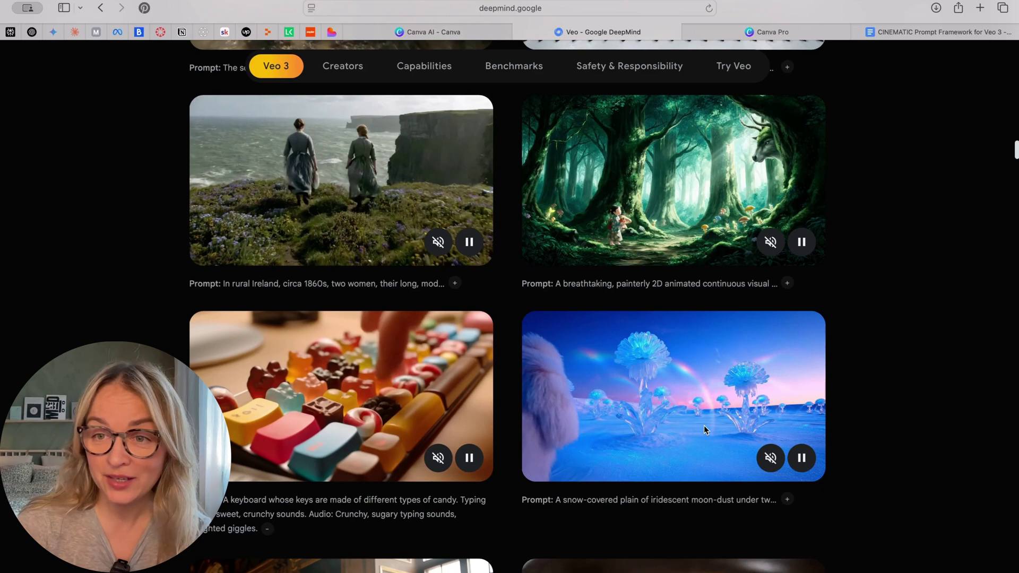
pyautogui.scroll(-5, 655, 436)
pyautogui.scroll(-5, 657, 438)
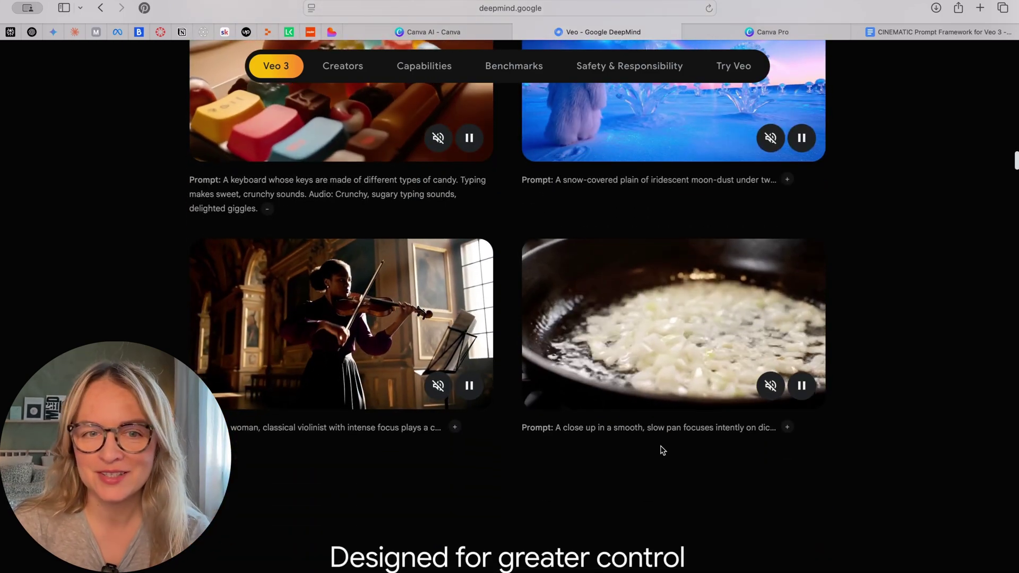
pyautogui.scroll(-3, 661, 451)
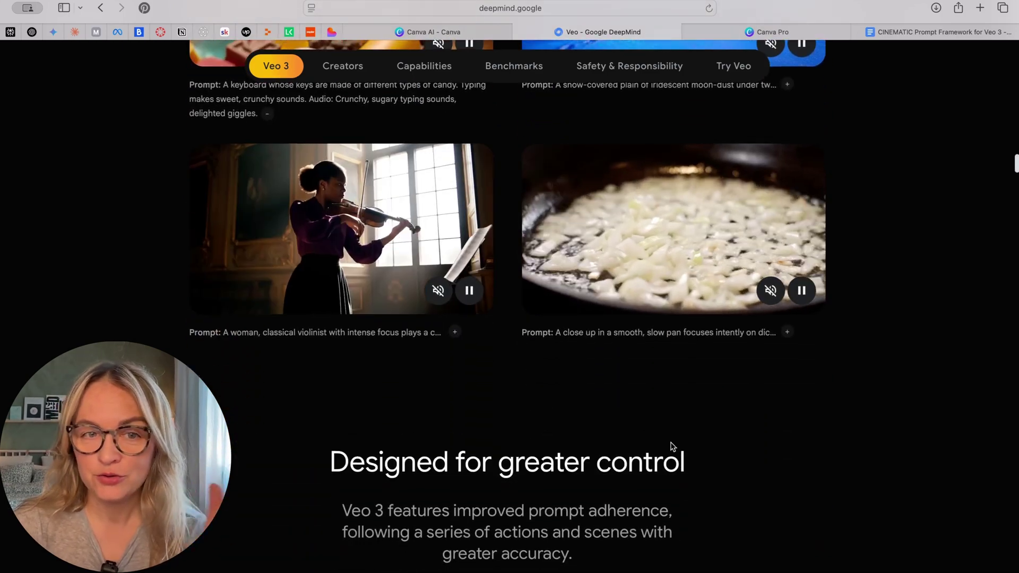
pyautogui.scroll(-2, 673, 447)
pyautogui.scroll(-3, 674, 445)
pyautogui.scroll(-4, 677, 446)
pyautogui.scroll(-5, 679, 450)
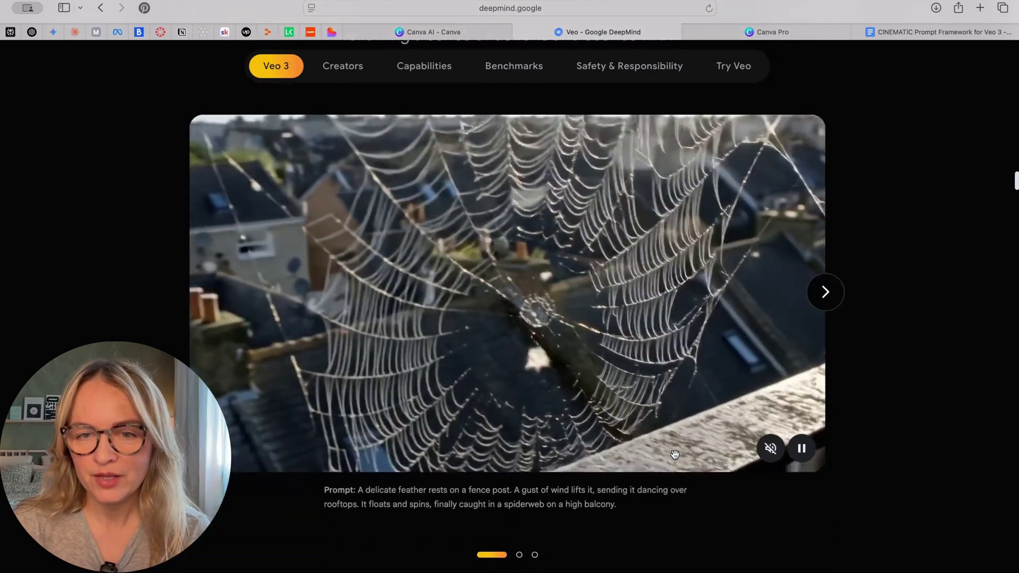
pyautogui.scroll(-6, 682, 456)
pyautogui.scroll(-4, 682, 457)
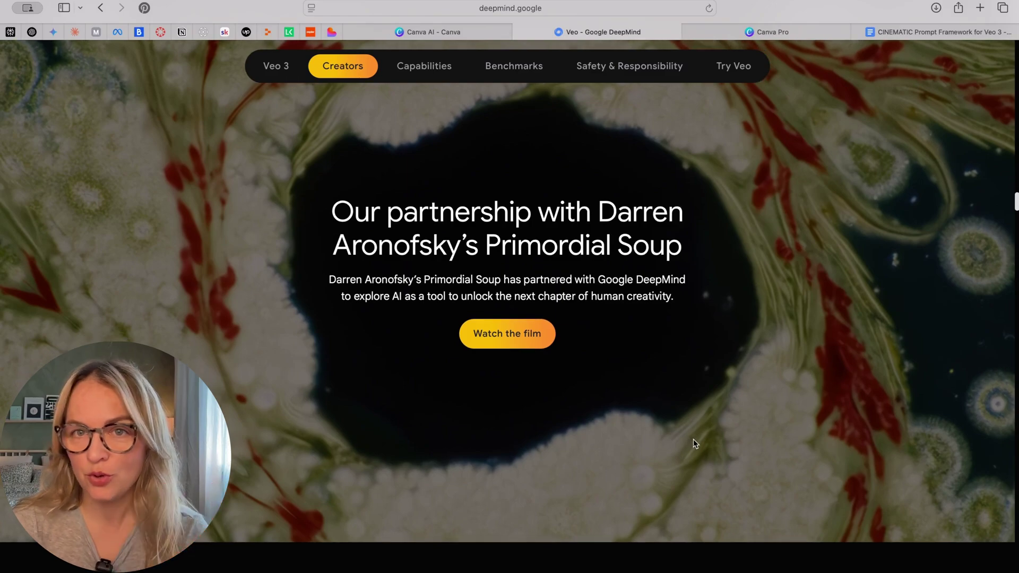
pyautogui.scroll(10, 693, 439)
pyautogui.scroll(10, 694, 435)
pyautogui.scroll(10, 694, 435)
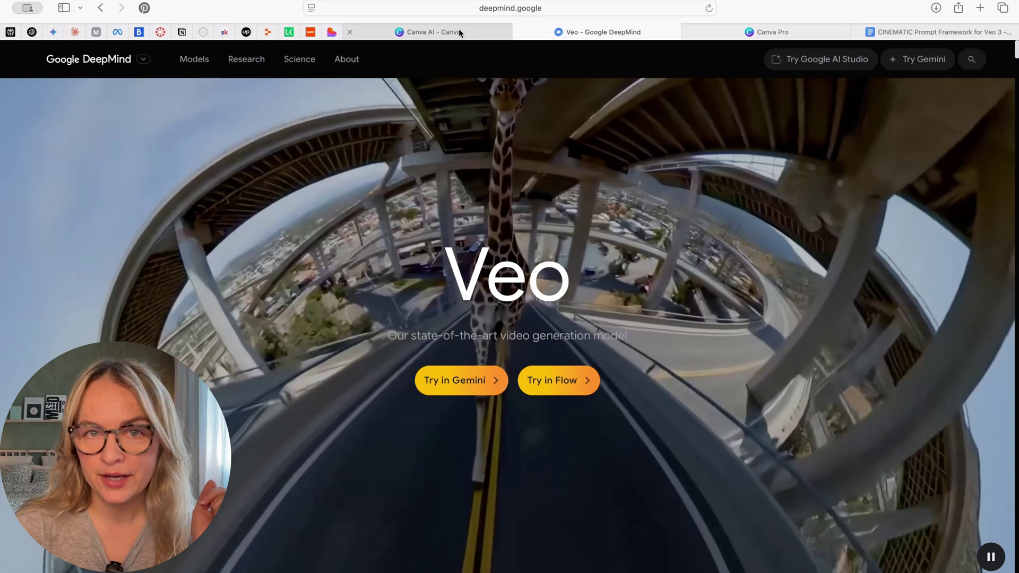
# - Switch to Canva and place the cursor in the empty Canva AI prompt box
pyautogui.click(771, 32)
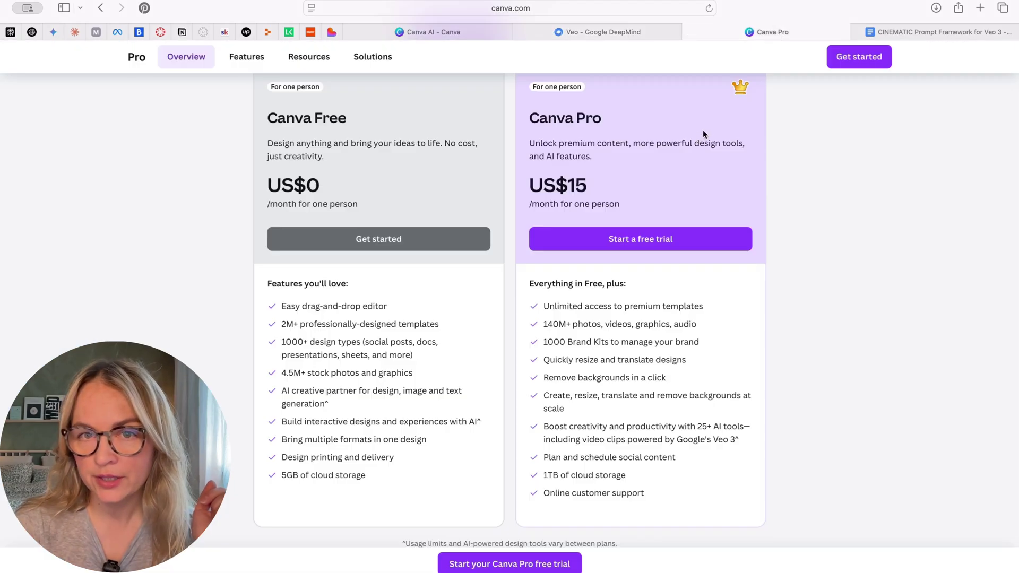
pyautogui.scroll(2, 703, 130)
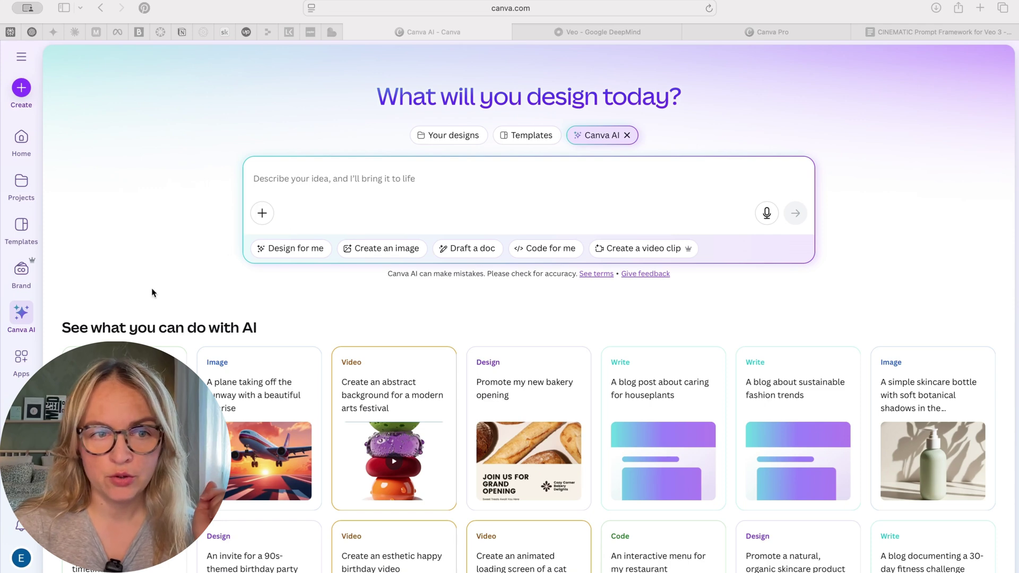
pyautogui.click(12, 319)
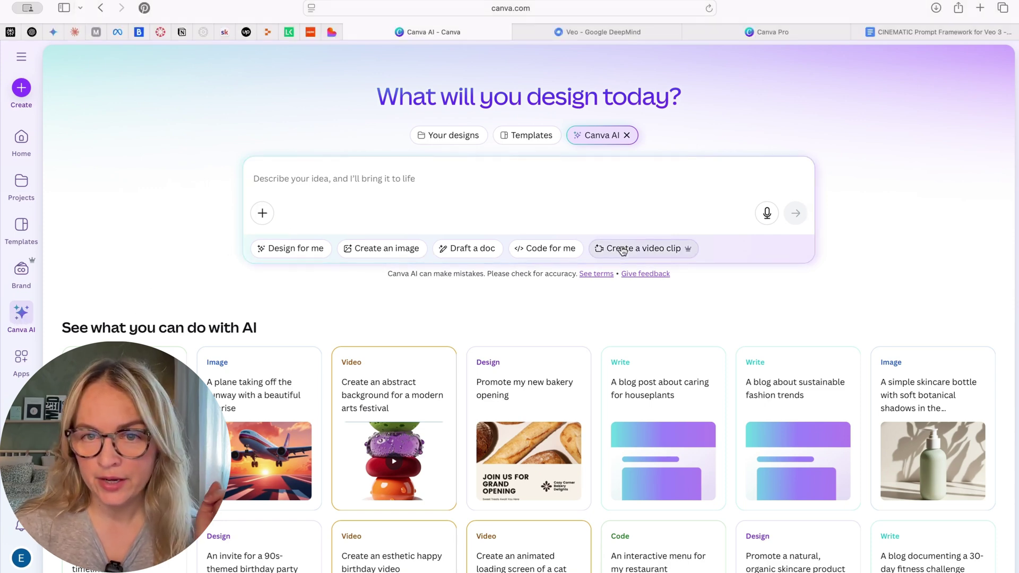
# - Choose the 'Create a video clip' option in Canva AI
pyautogui.click(673, 252)
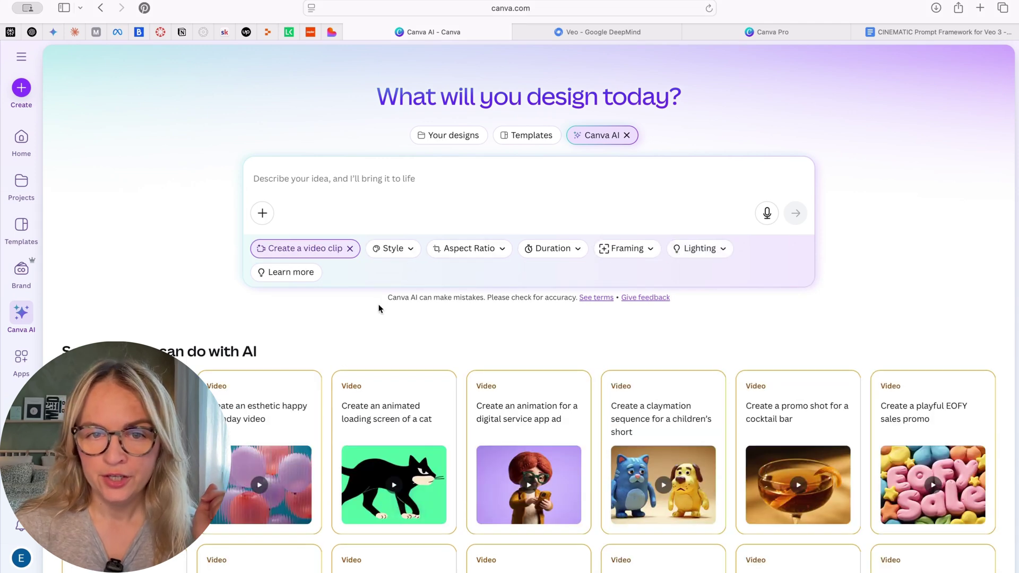
pyautogui.scroll(-3, 383, 311)
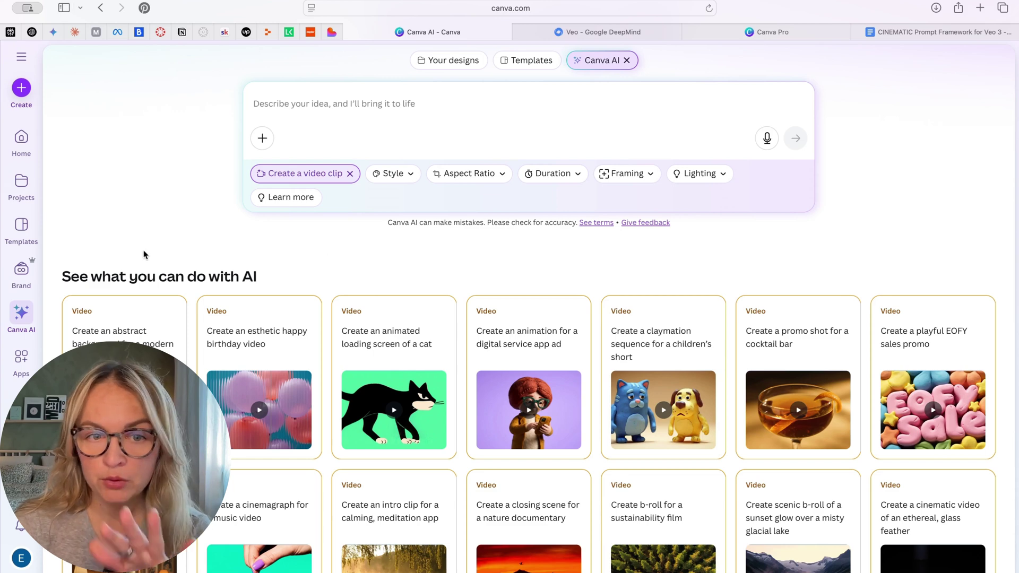
pyautogui.scroll(-2, 510, 319)
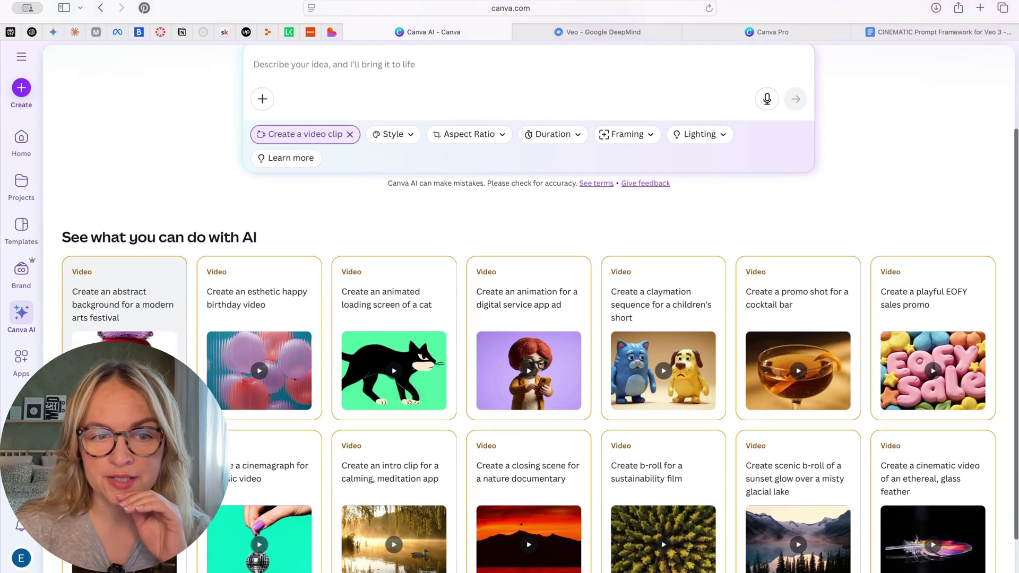
pyautogui.scroll(-2, 509, 319)
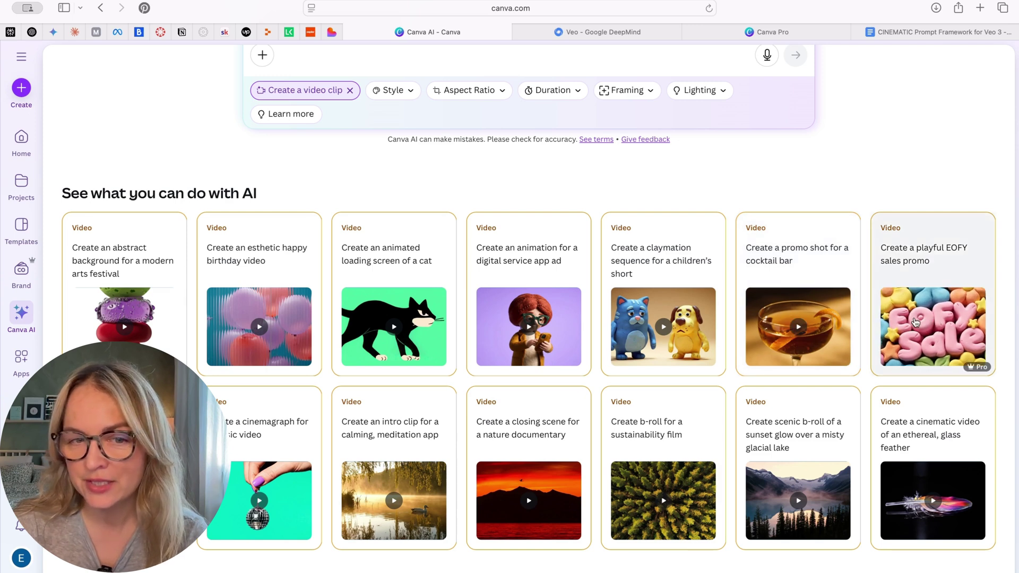
pyautogui.scroll(-1, 914, 323)
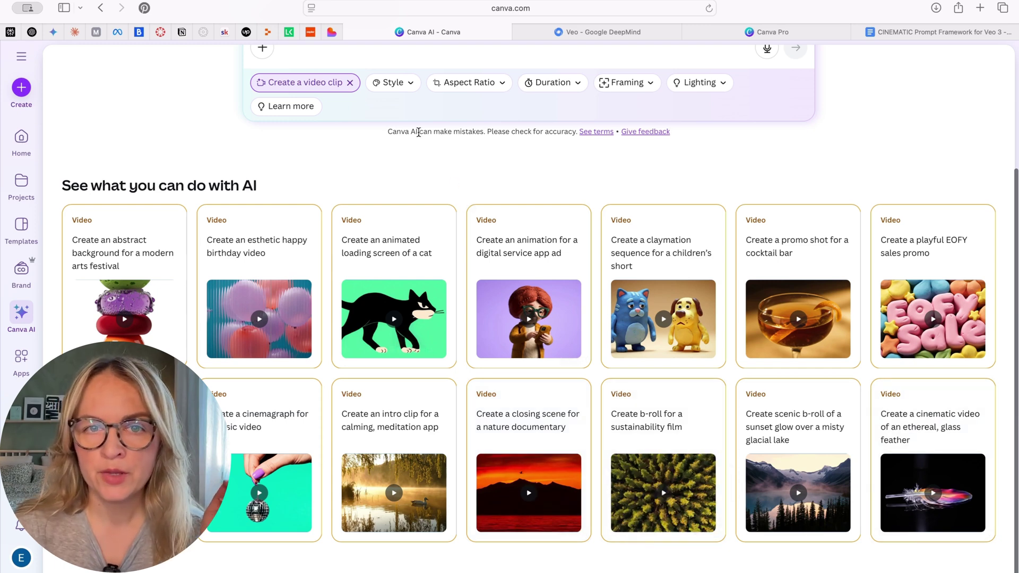
pyautogui.scroll(4, 469, 208)
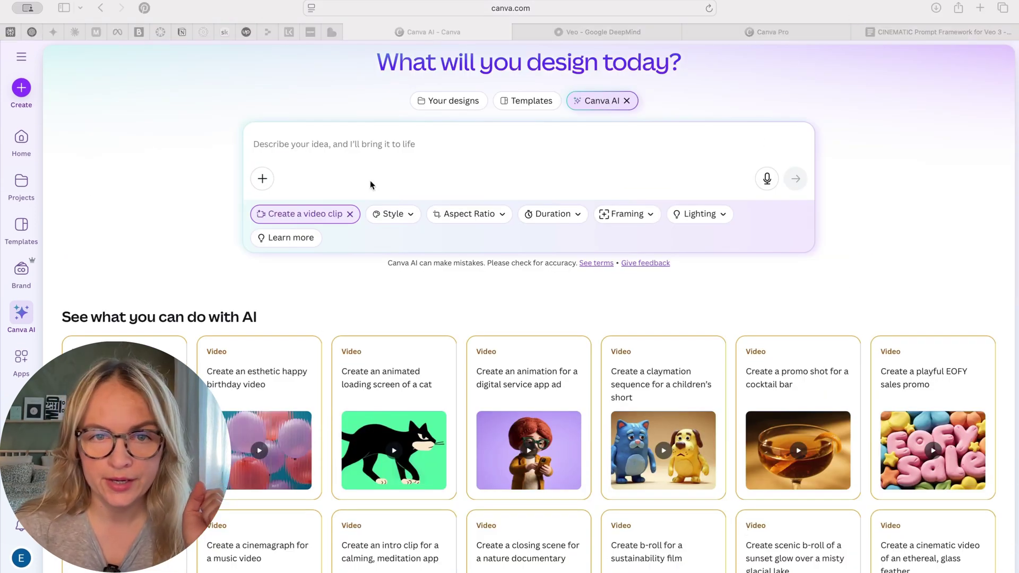
pyautogui.click(393, 213)
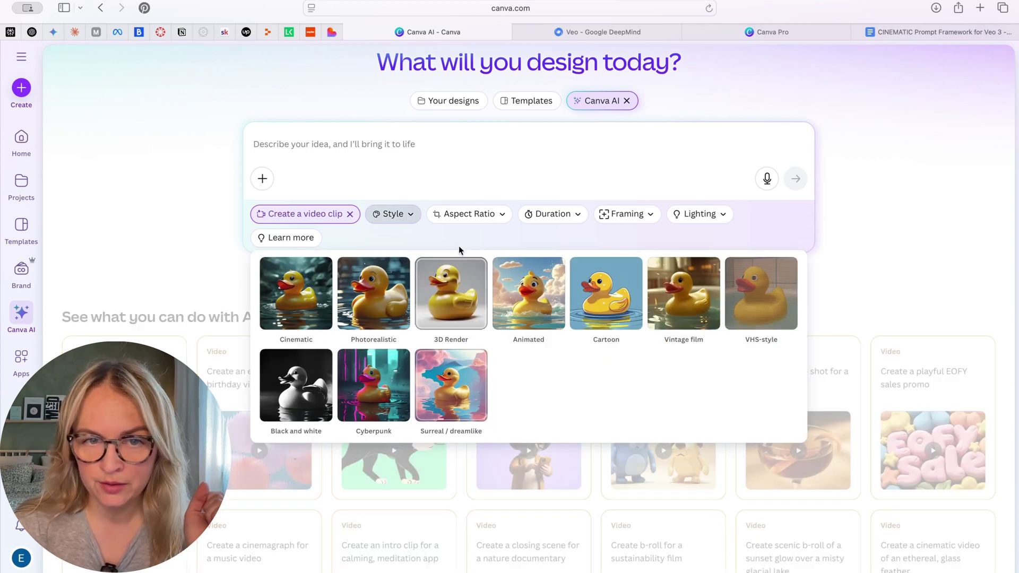
pyautogui.click(450, 217)
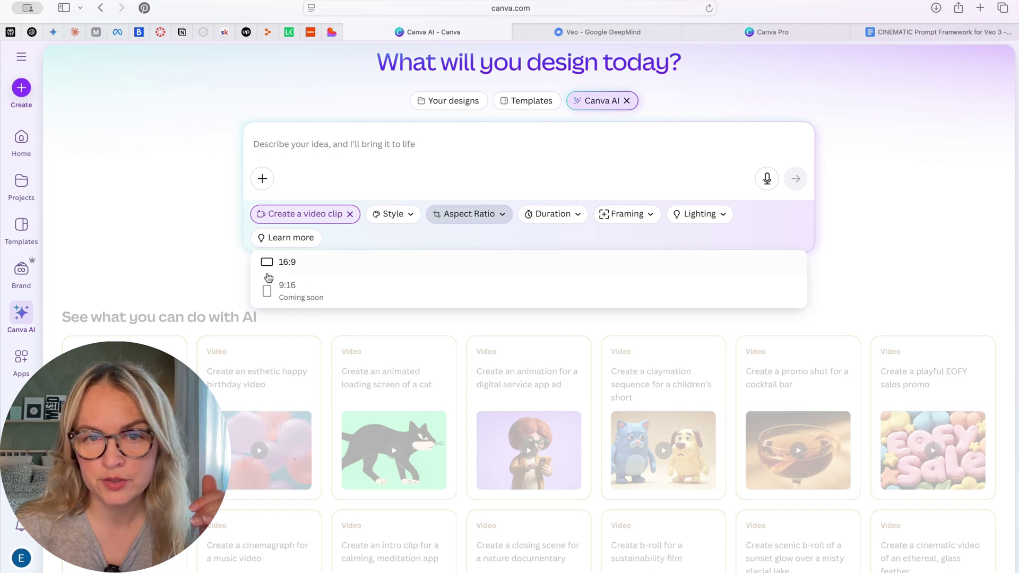
pyautogui.click(556, 212)
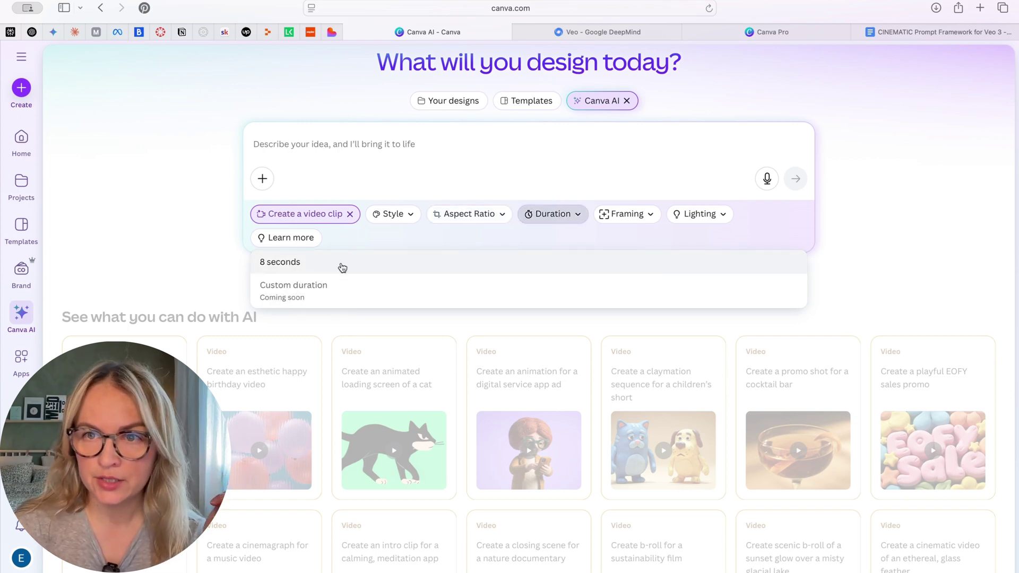
pyautogui.click(626, 214)
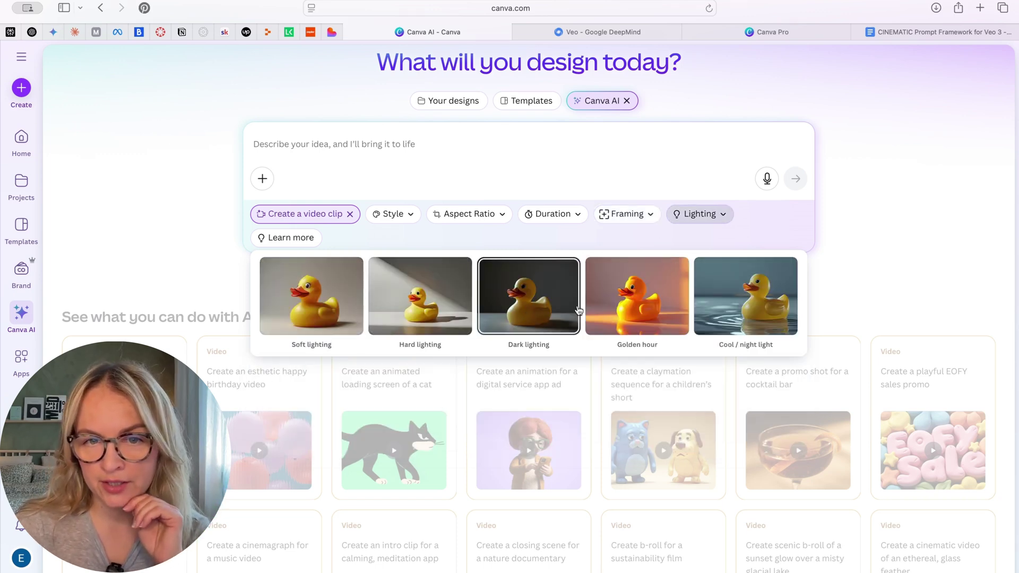
pyautogui.click(746, 297)
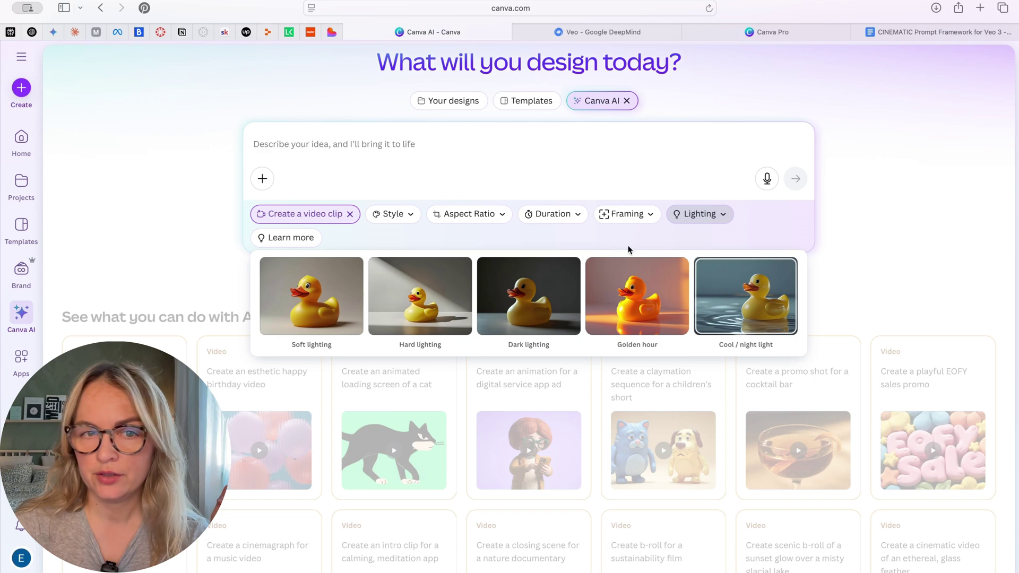
pyautogui.click(428, 147)
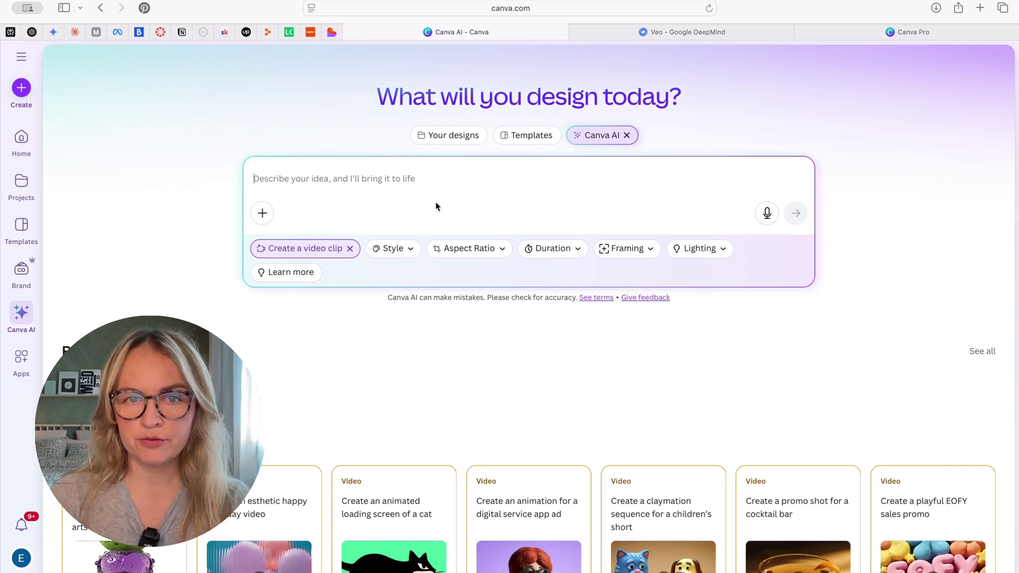
pyautogui.write('a video of a woam')
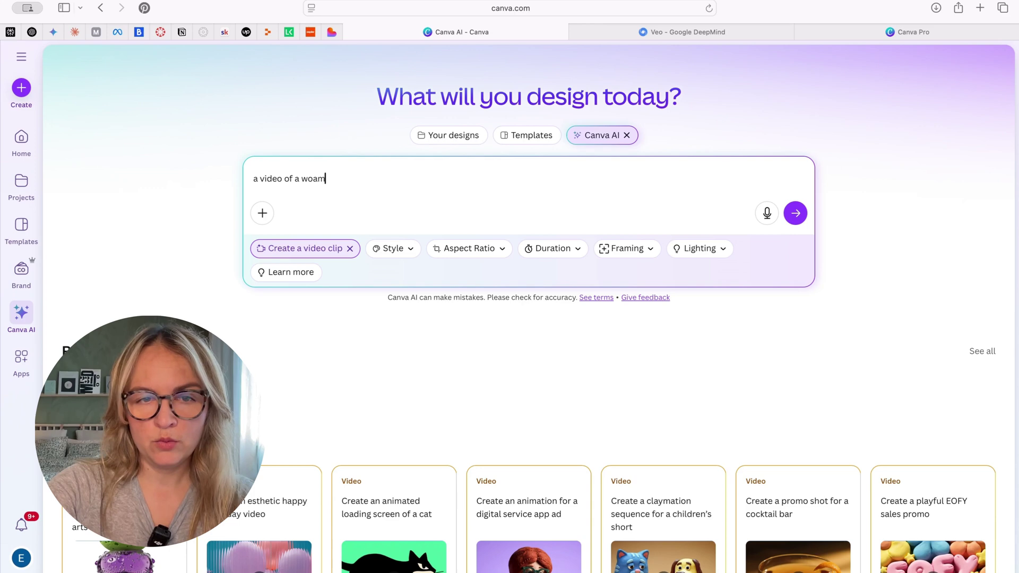
pyautogui.write('n waking uo')
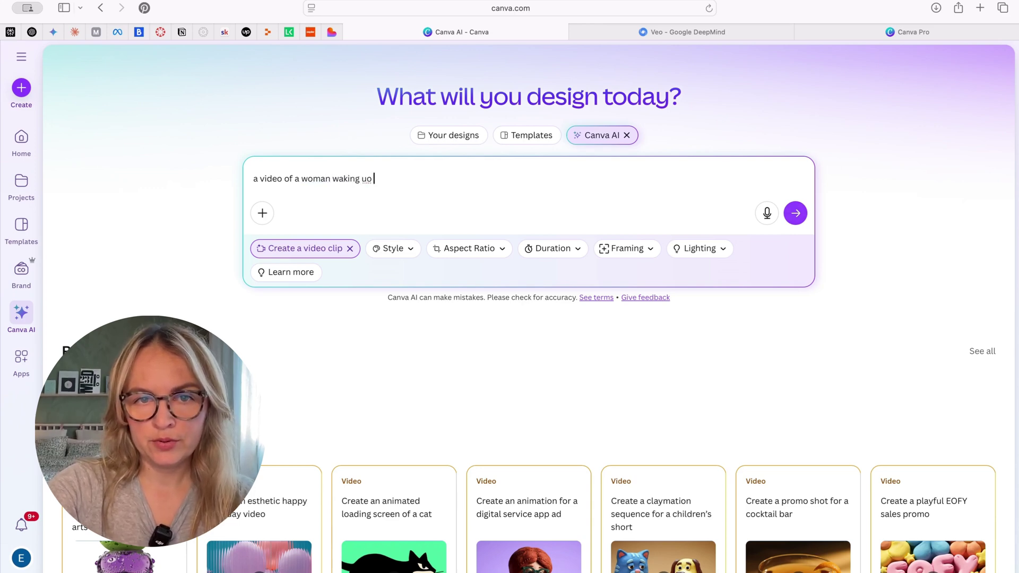
# - Write the solopreneur wake-up scene with her quoted AI line, fixing typos along the way
pyautogui.press('BackSpace')
pyautogui.write('ing u')
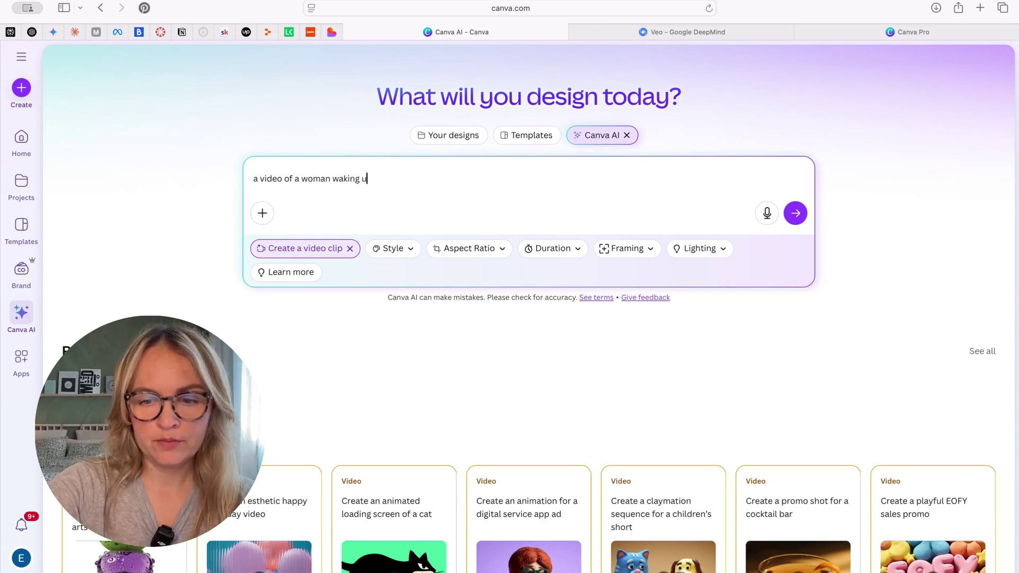
pyautogui.write('p and e')
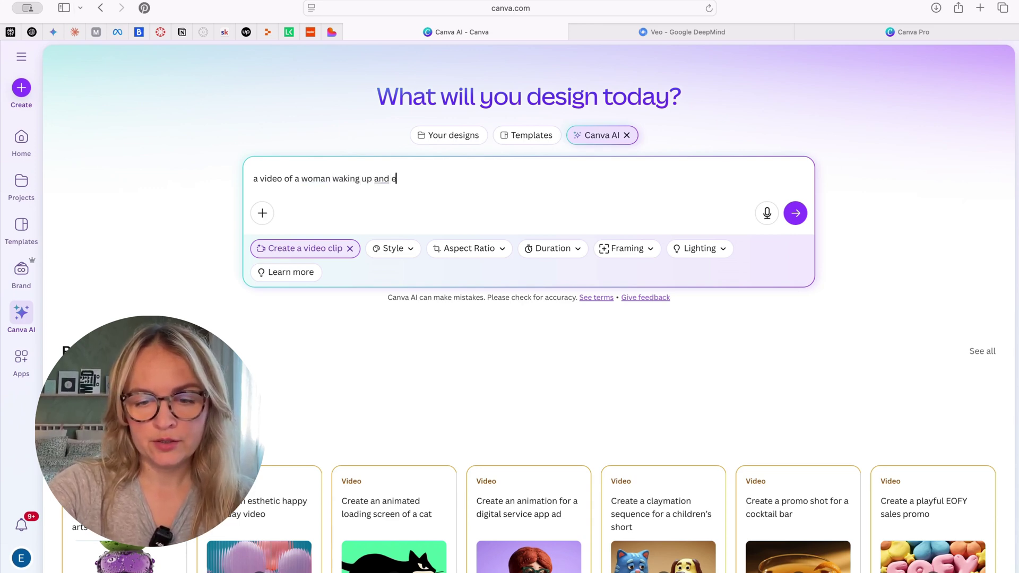
pyautogui.write('njoying the facrt')
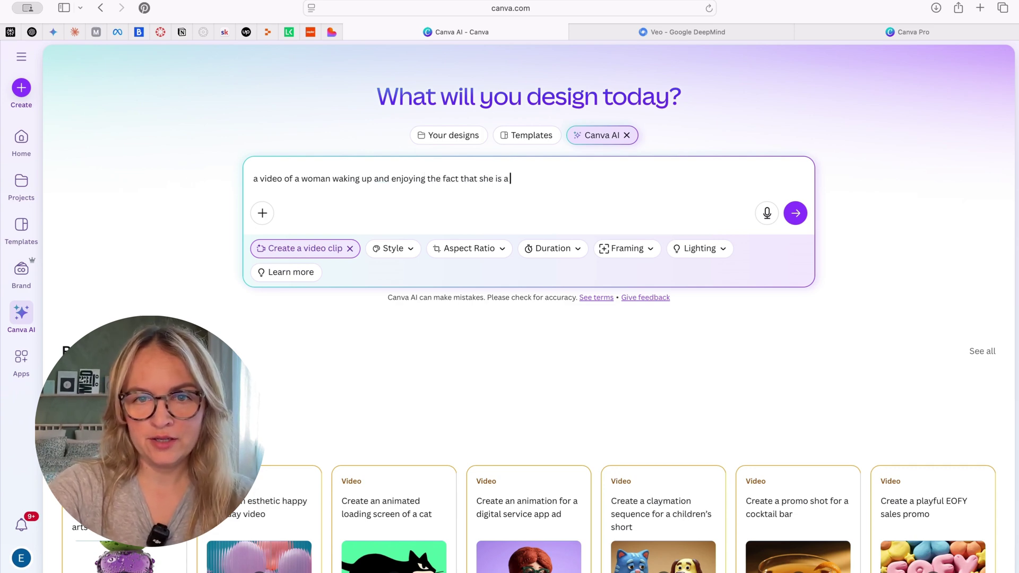
pyautogui.write('preneur and has the h')
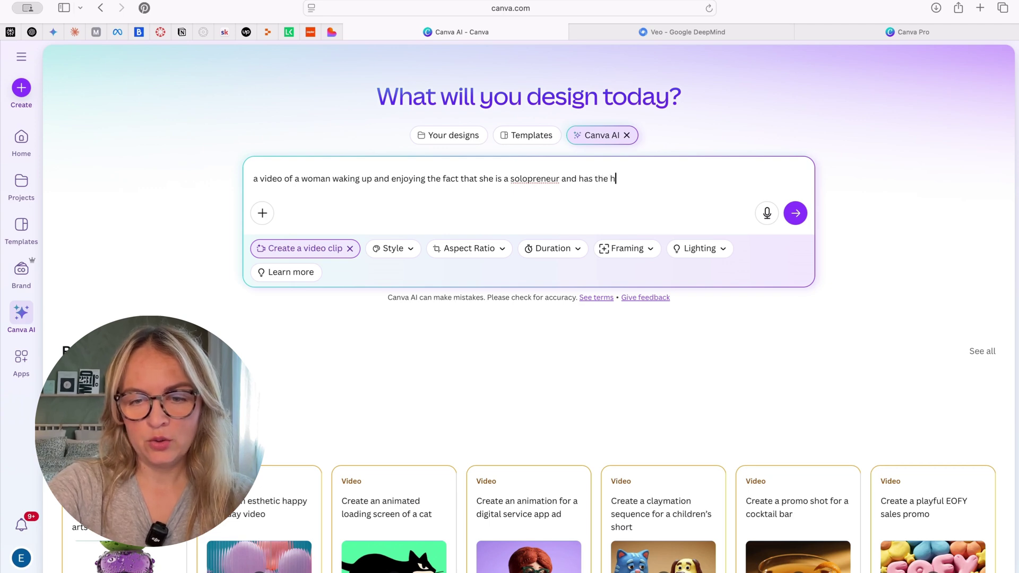
pyautogui.press('BackSpace')
pyautogui.write('whole day ahead to work on her on')
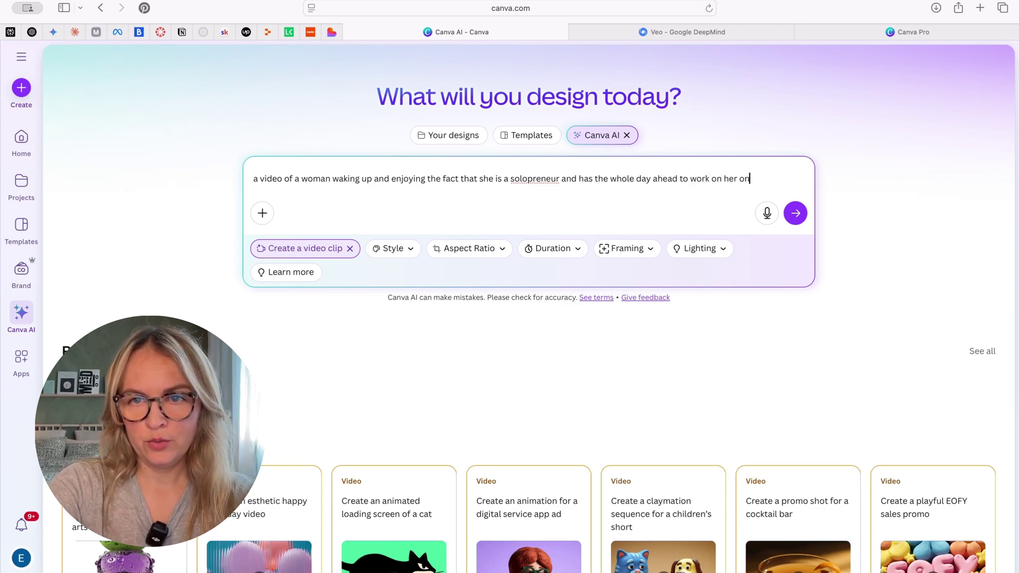
pyautogui.write('e person business. ')
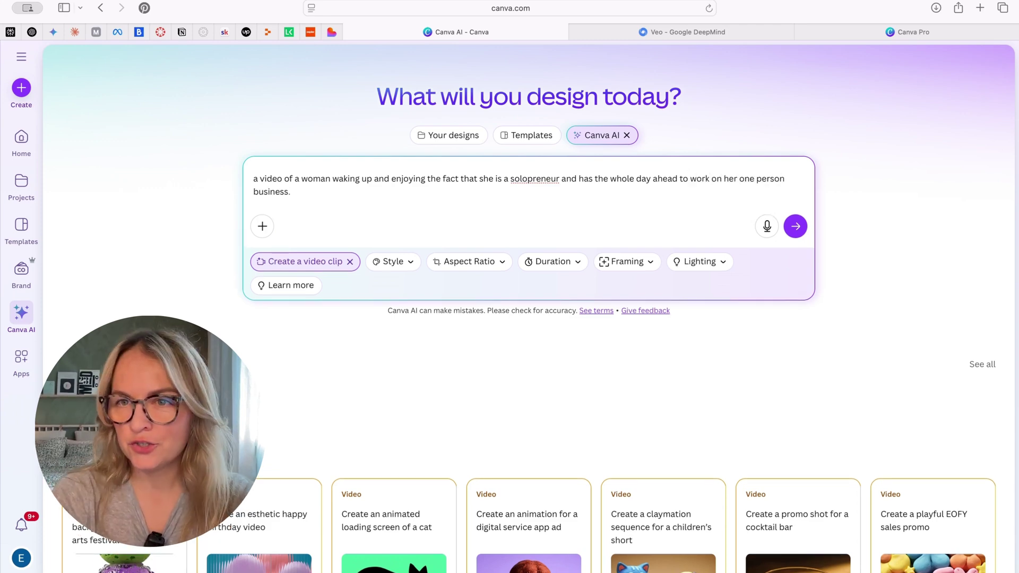
pyautogui.write('she says "')
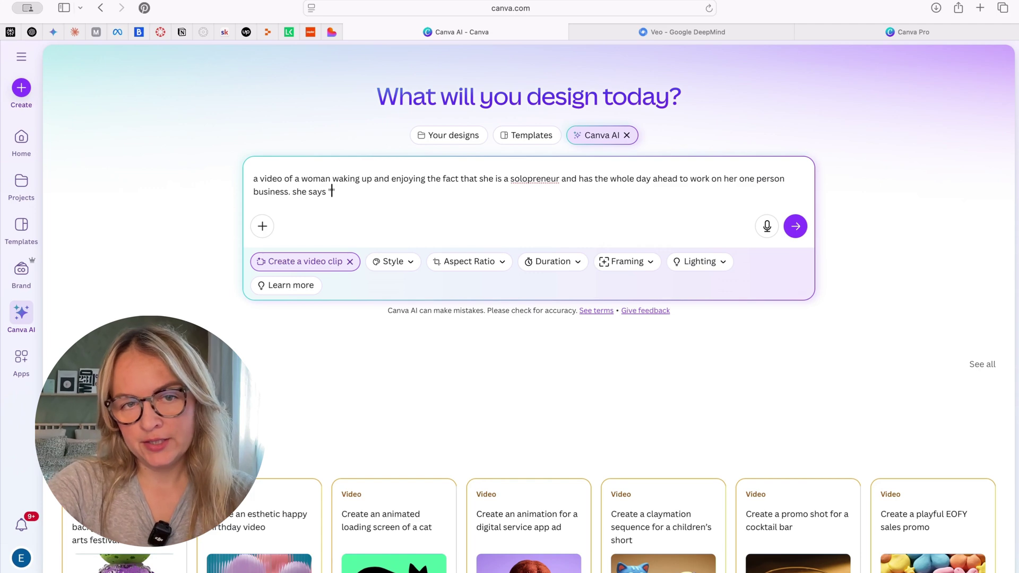
pyautogui.write('with ai its never been more fun to be a solop')
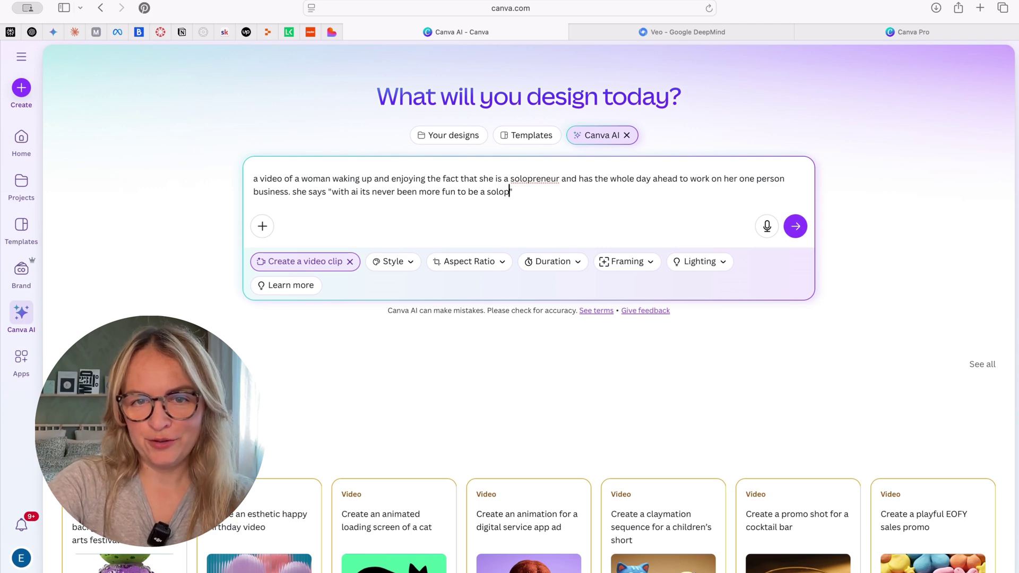
pyautogui.write('neur"')
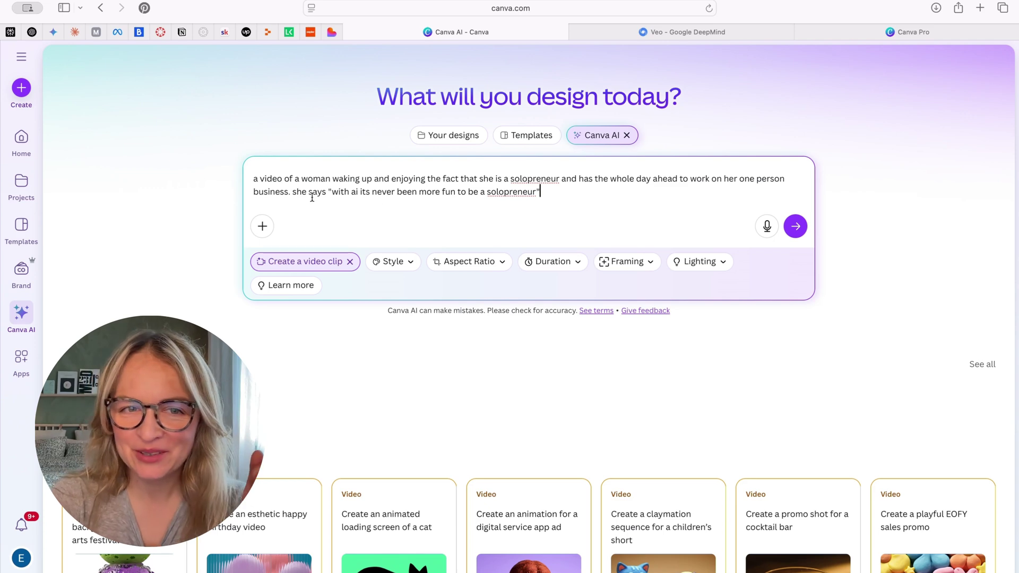
# - Apply the Cinematic style and Wide shot framing to the clip
pyautogui.click(394, 262)
pyautogui.click(455, 372)
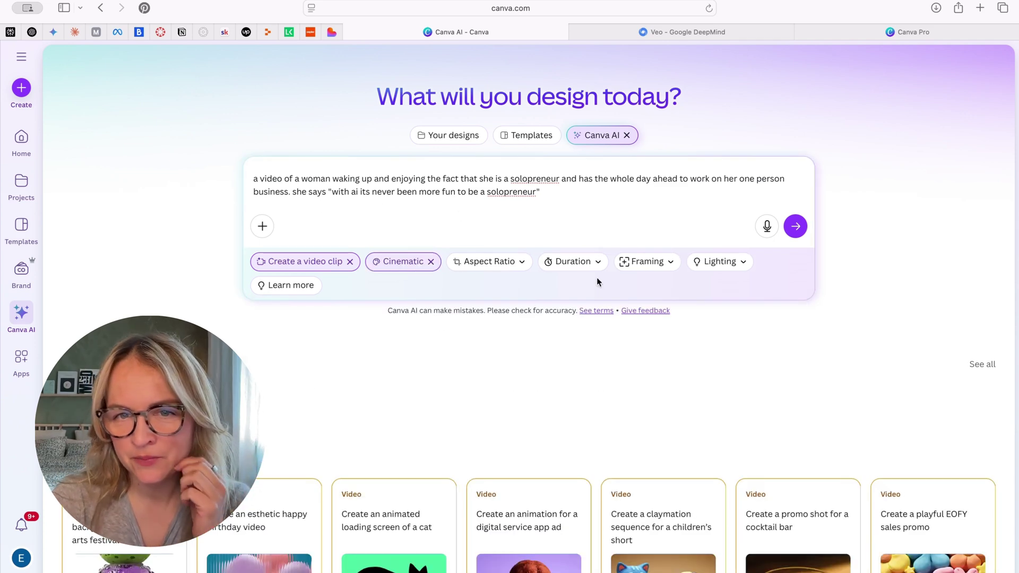
pyautogui.click(655, 271)
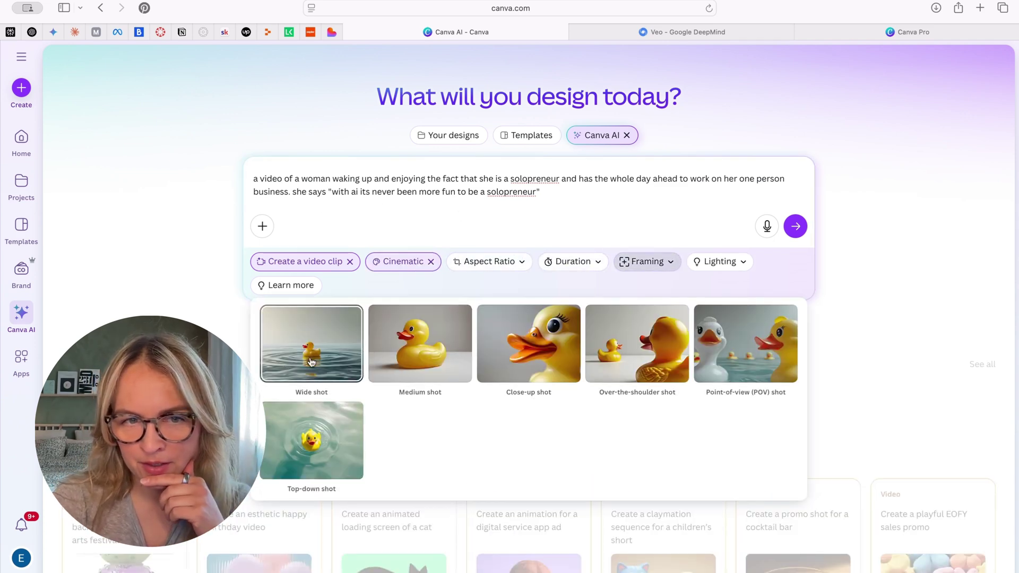
pyautogui.click(311, 362)
pyautogui.click(667, 262)
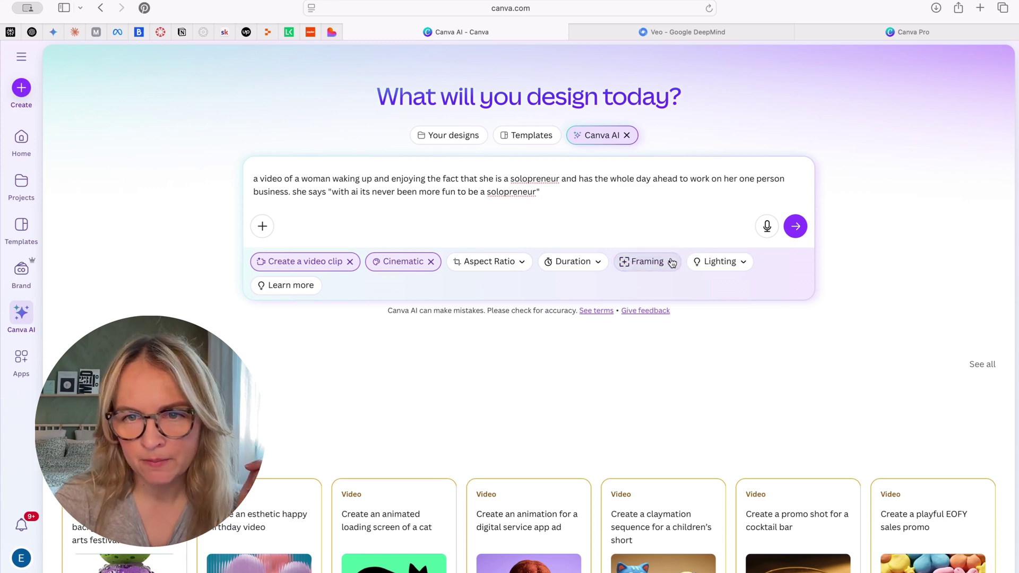
pyautogui.click(646, 262)
pyautogui.click(637, 343)
# - Set Golden hour lighting and submit the prompt to generate the clip
pyautogui.click(721, 261)
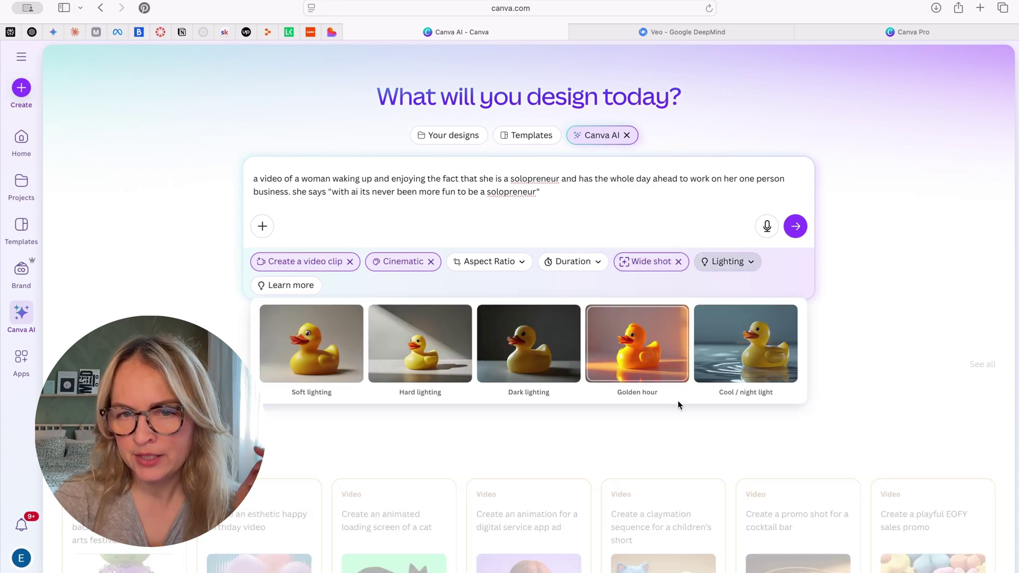
pyautogui.click(629, 359)
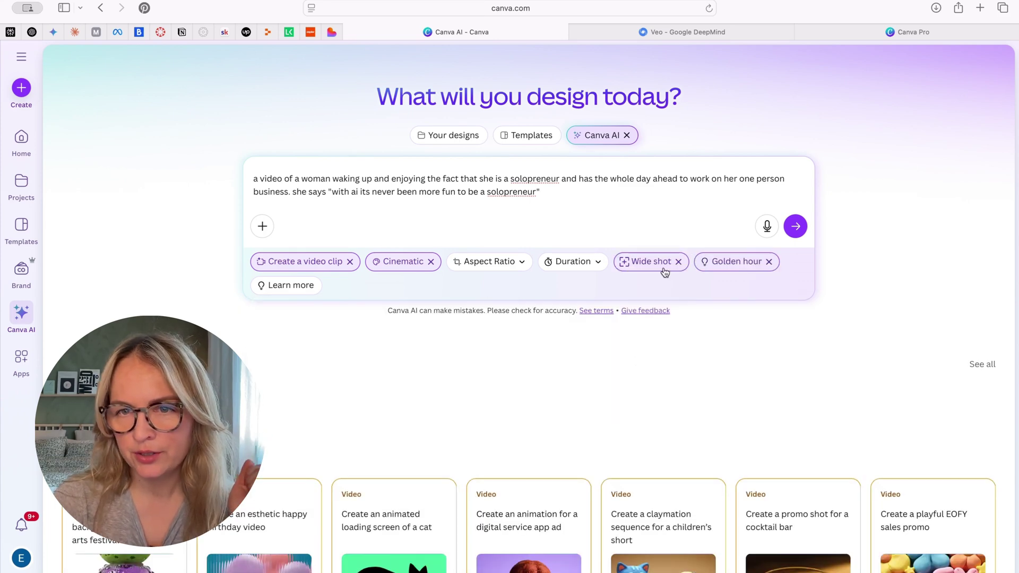
pyautogui.click(796, 226)
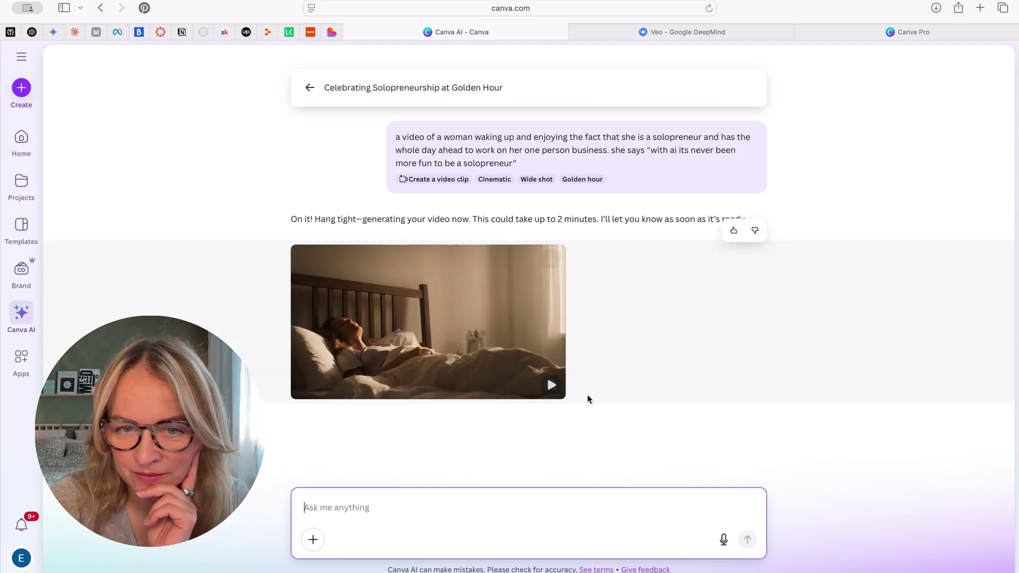
# - Play the golden-hour bedroom clip in the large preview, then go to the framework document
pyautogui.click(553, 385)
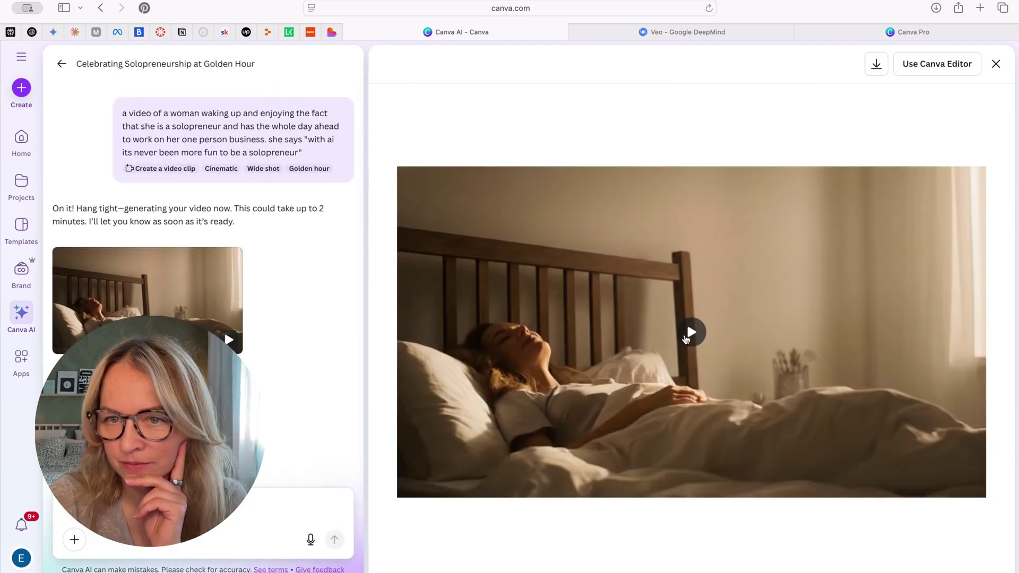
pyautogui.click(718, 308)
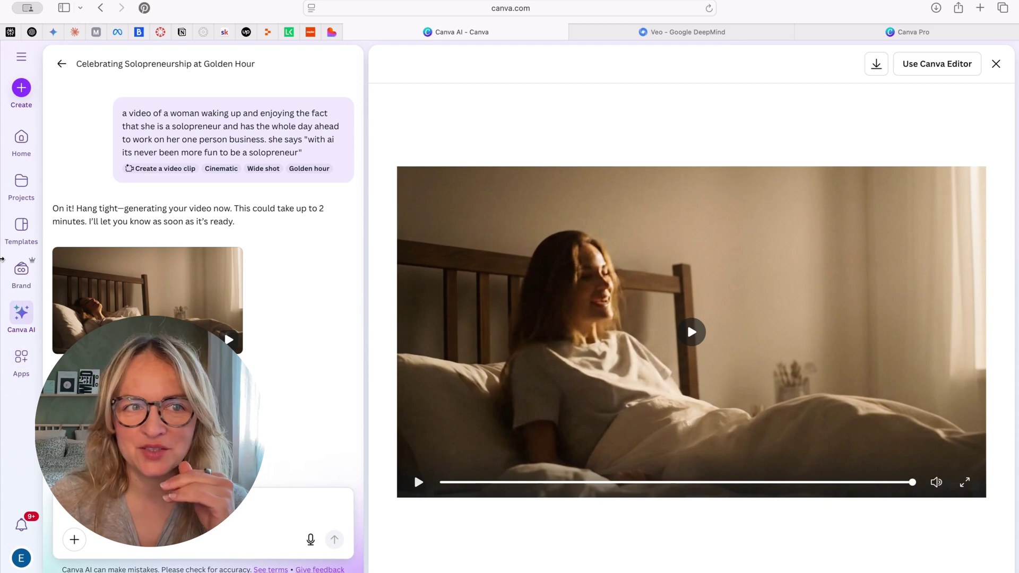
pyautogui.click(923, 32)
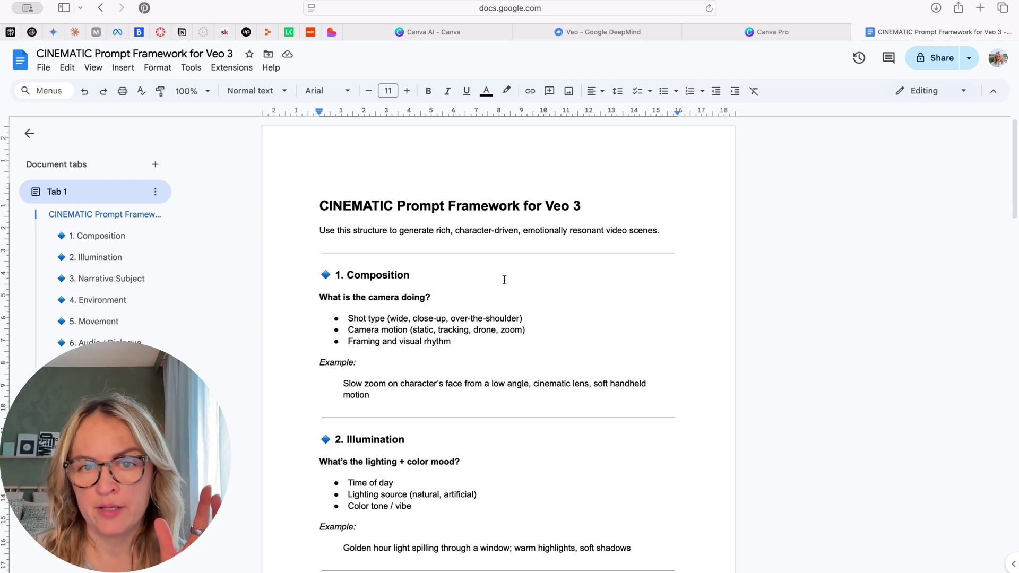
pyautogui.scroll(-2, 491, 280)
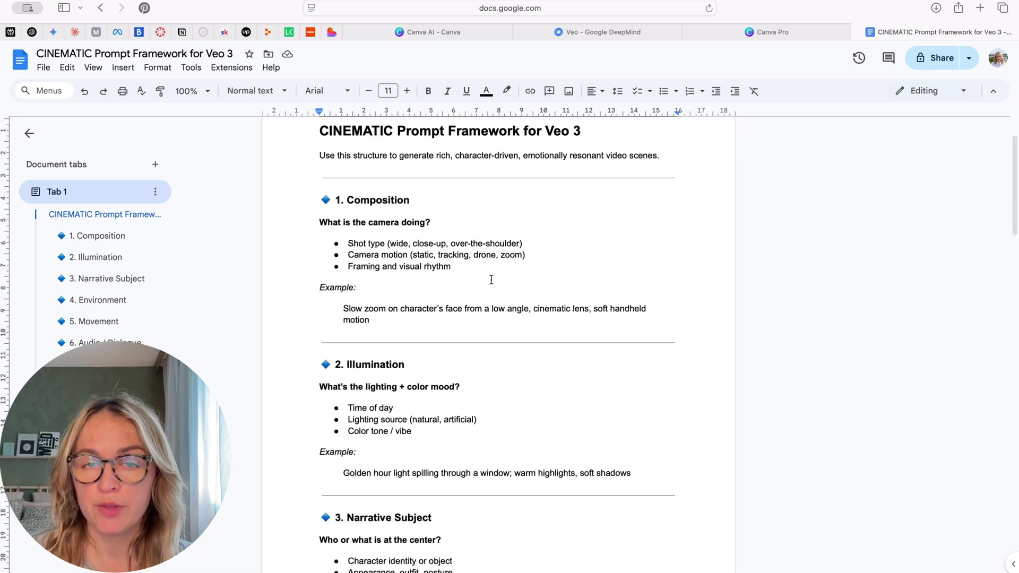
pyautogui.scroll(-2, 492, 284)
pyautogui.scroll(5, 492, 284)
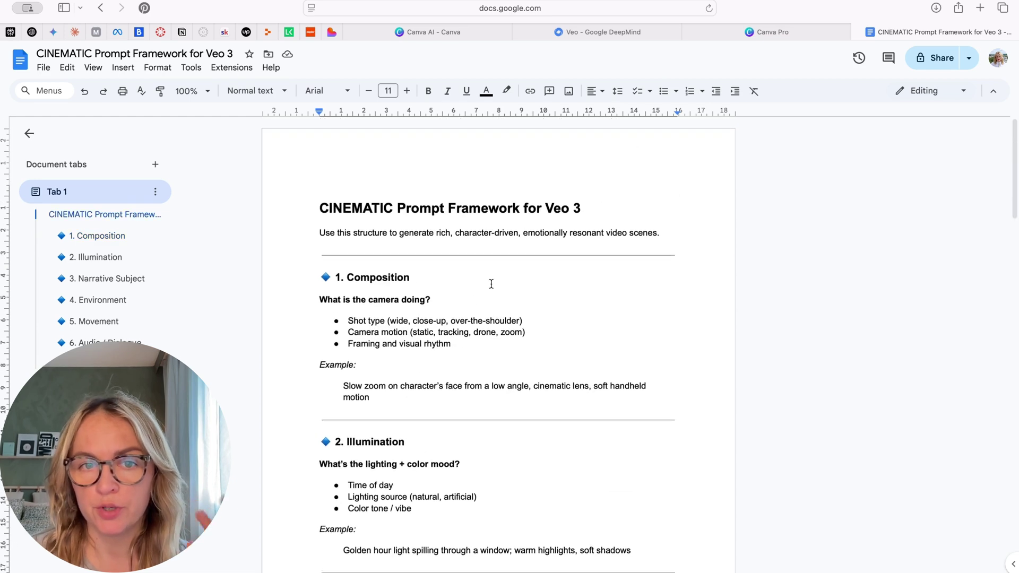
pyautogui.scroll(-1, 490, 281)
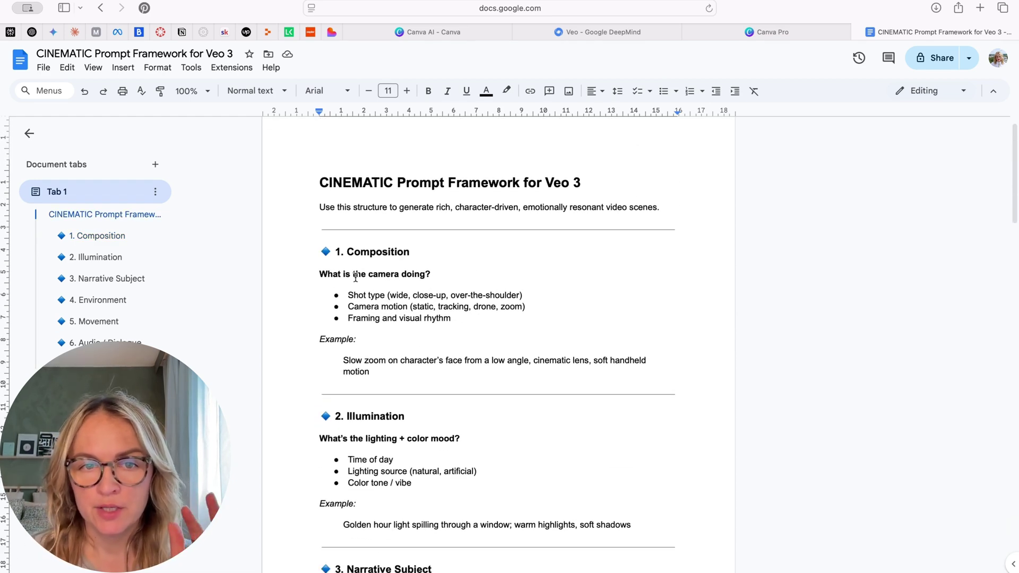
pyautogui.scroll(-3, 448, 324)
pyautogui.scroll(-3, 414, 302)
pyautogui.scroll(-2, 382, 214)
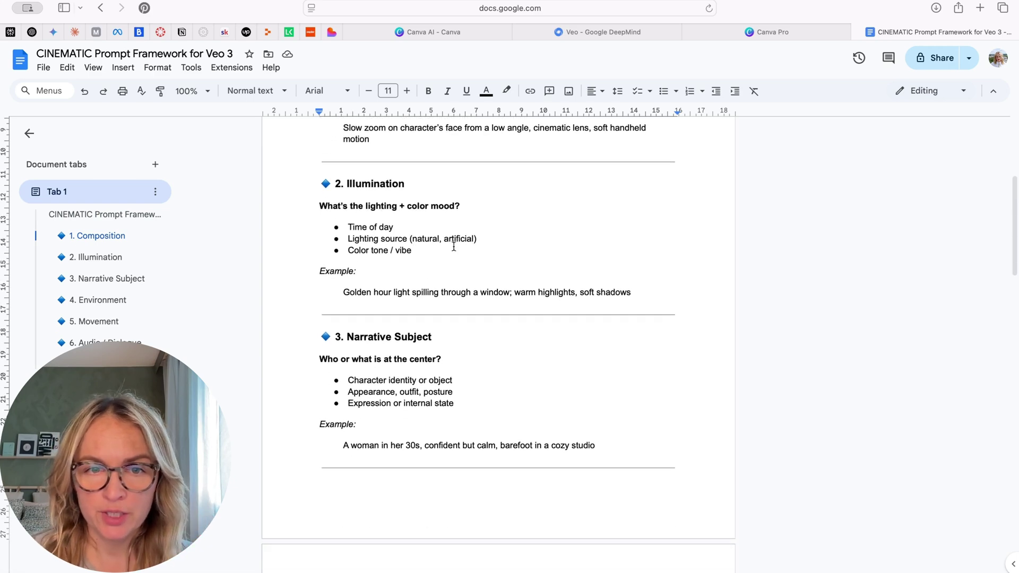
pyautogui.scroll(-4, 454, 248)
pyautogui.scroll(-3, 460, 259)
pyautogui.scroll(-2, 461, 258)
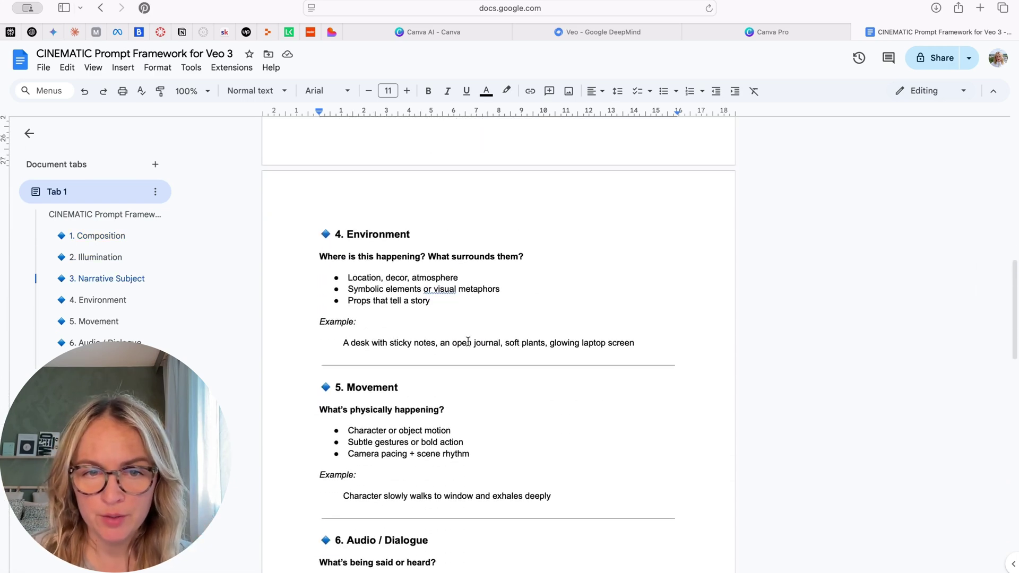
pyautogui.scroll(-3, 470, 342)
pyautogui.scroll(-4, 477, 366)
pyautogui.scroll(-2, 502, 370)
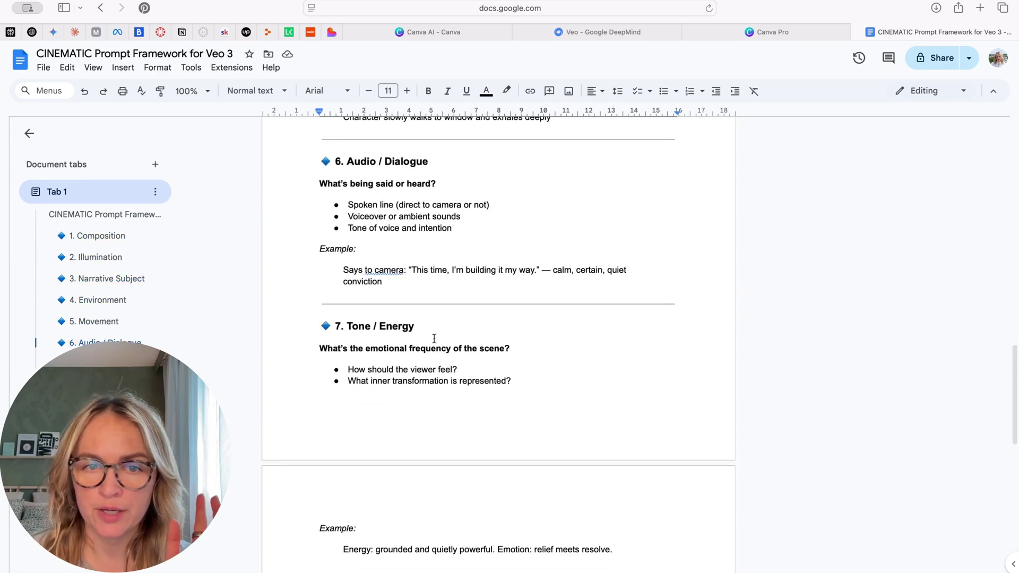
pyautogui.scroll(-1, 429, 366)
pyautogui.scroll(15, 433, 319)
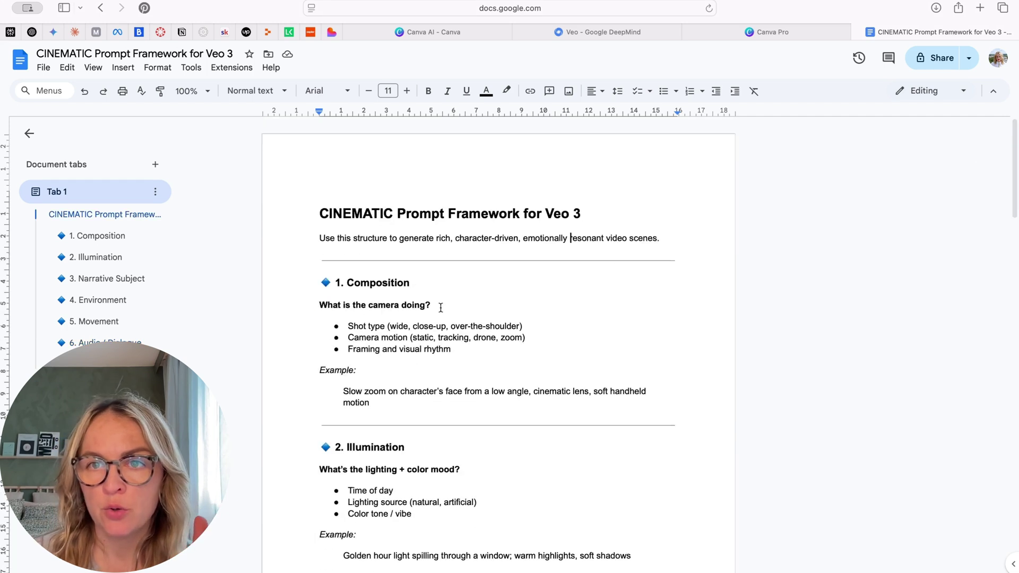
pyautogui.scroll(-1, 439, 307)
# - Select the first heading in the CINEMATIC Prompt Framework document
pyautogui.doubleClick(543, 277)
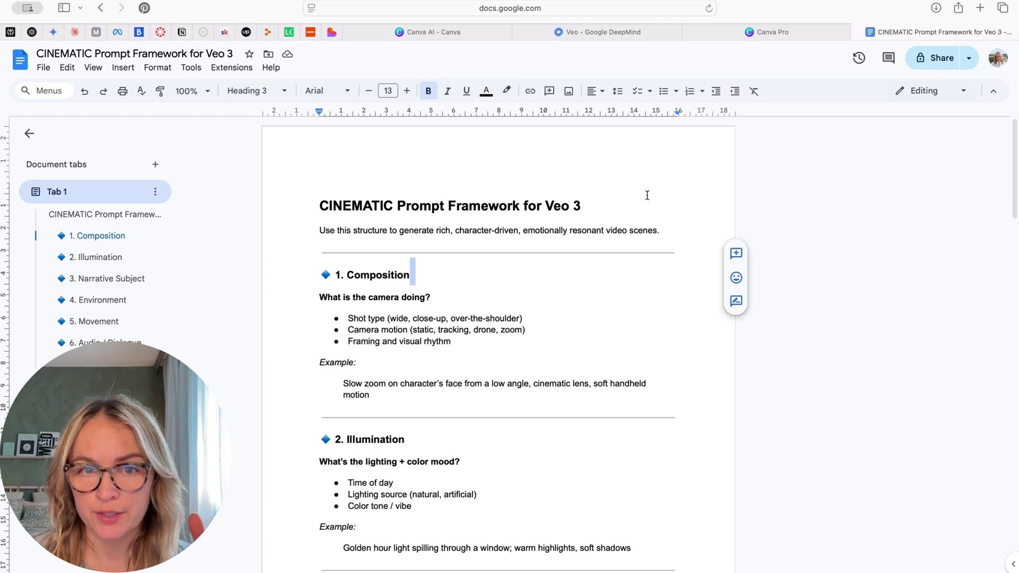
# - Paste the CINEMATIC framework into ChatGPT and copy the earlier solopreneur prompt from Canva
pyautogui.press('super+2')
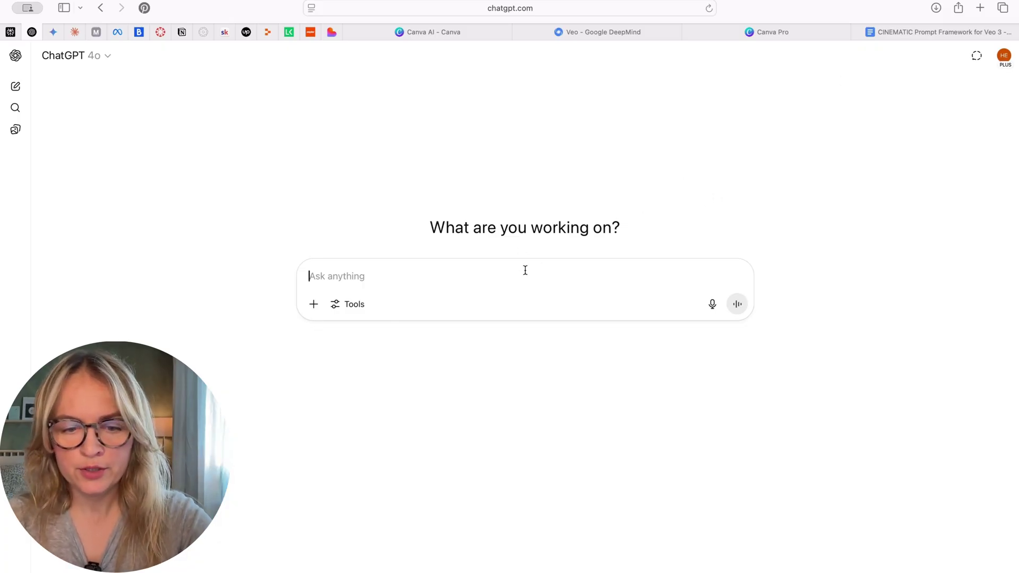
pyautogui.press('super+v')
pyautogui.scroll(10, 514, 287)
pyautogui.scroll(5, 514, 287)
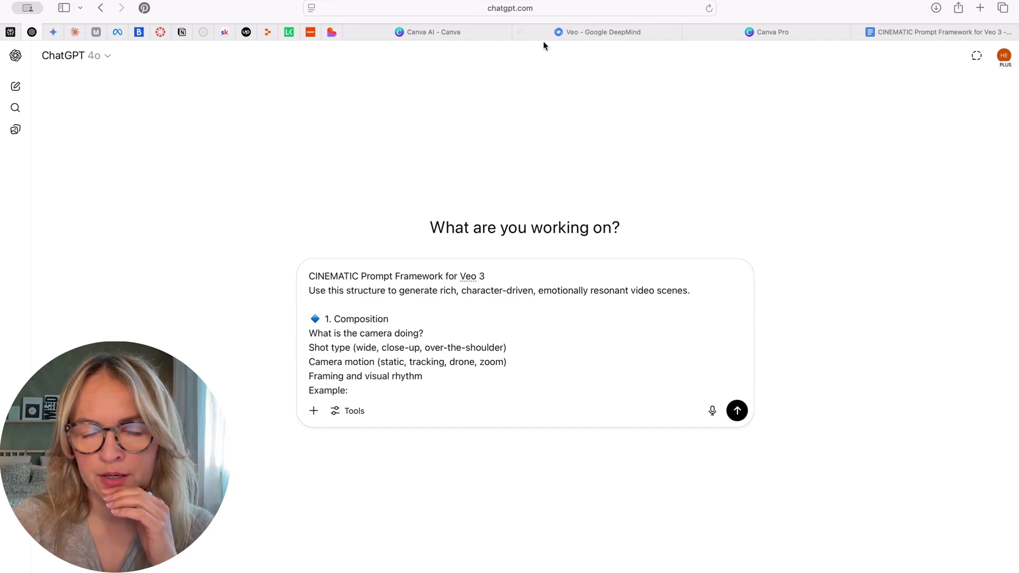
pyautogui.click(433, 32)
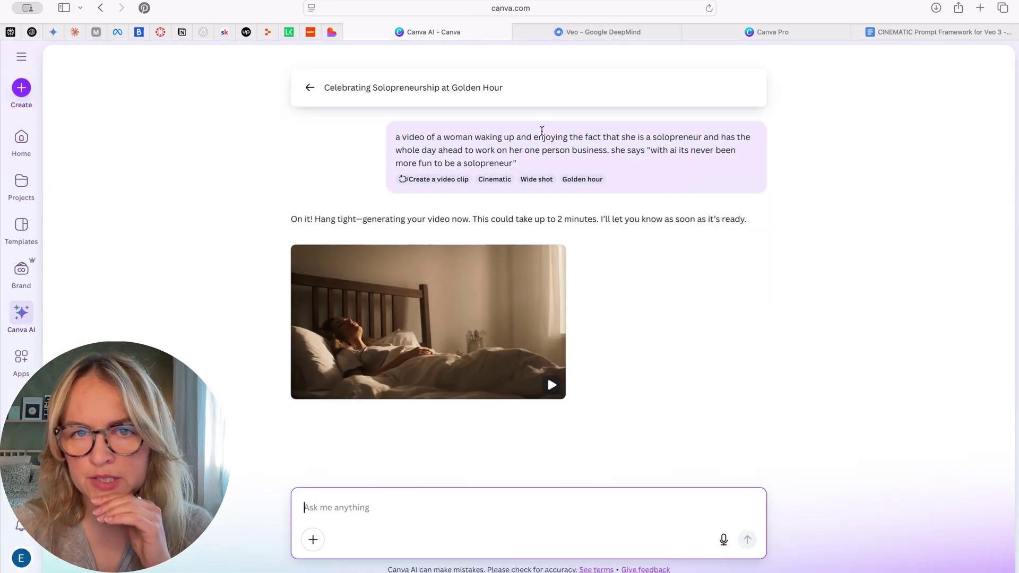
pyautogui.moveTo(518, 163); pyautogui.dragTo(396, 137)
pyautogui.press('super+c')
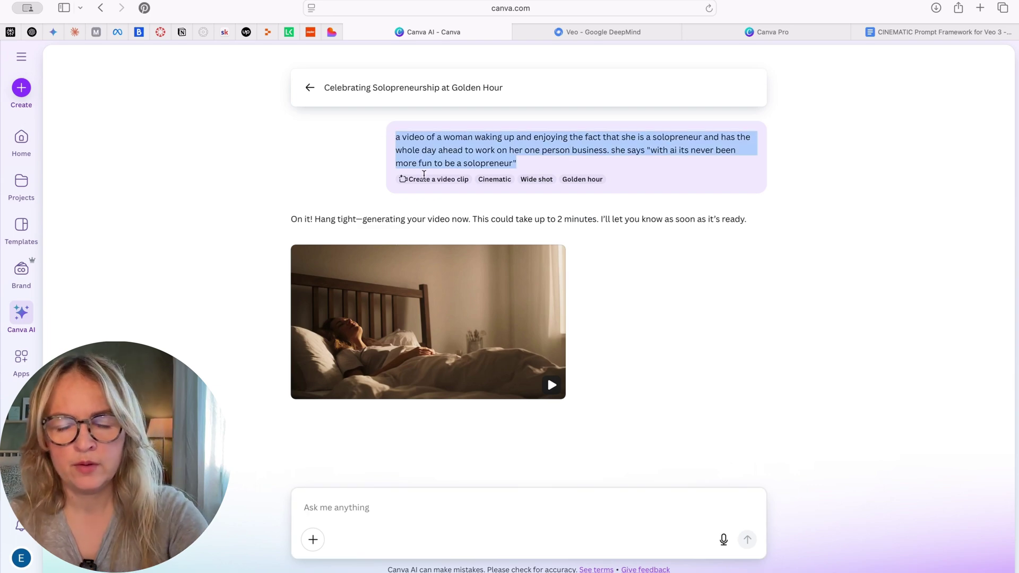
pyautogui.click(673, 56)
# - Paste the solopreneur prompt above the framework and add the 'I want to create' wording
pyautogui.press('super+v')
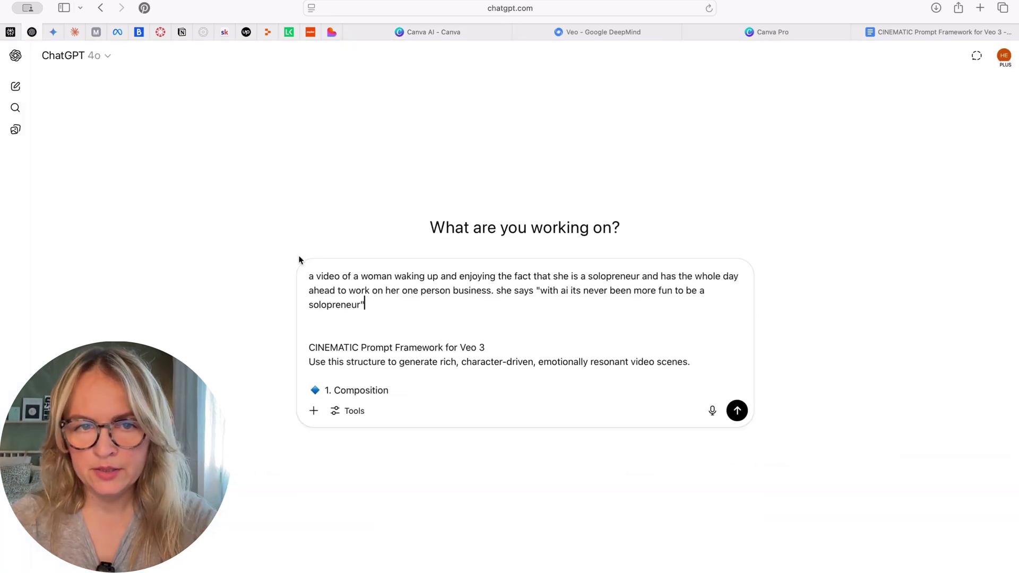
pyautogui.write('I want to ')
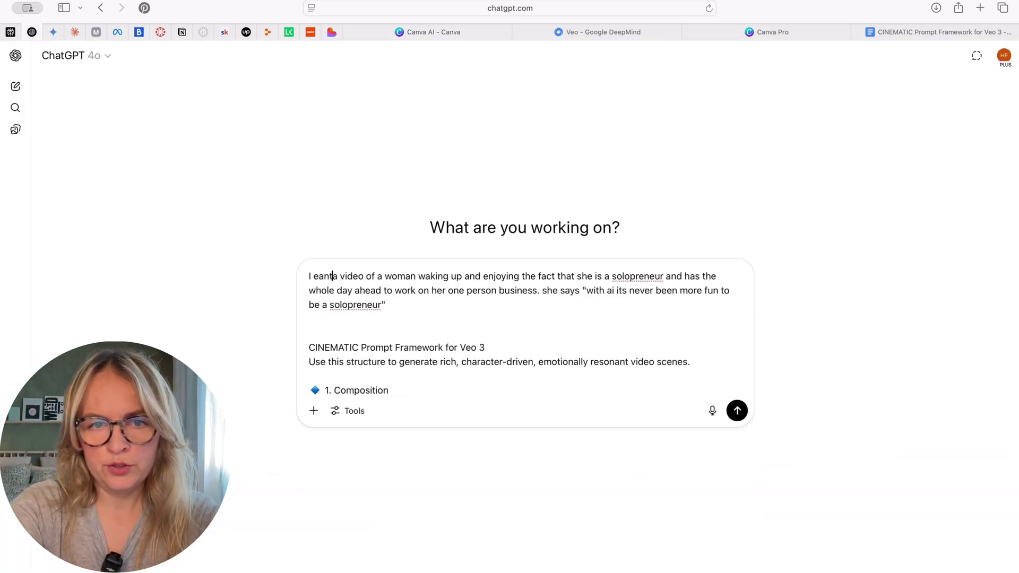
pyautogui.write('create a')
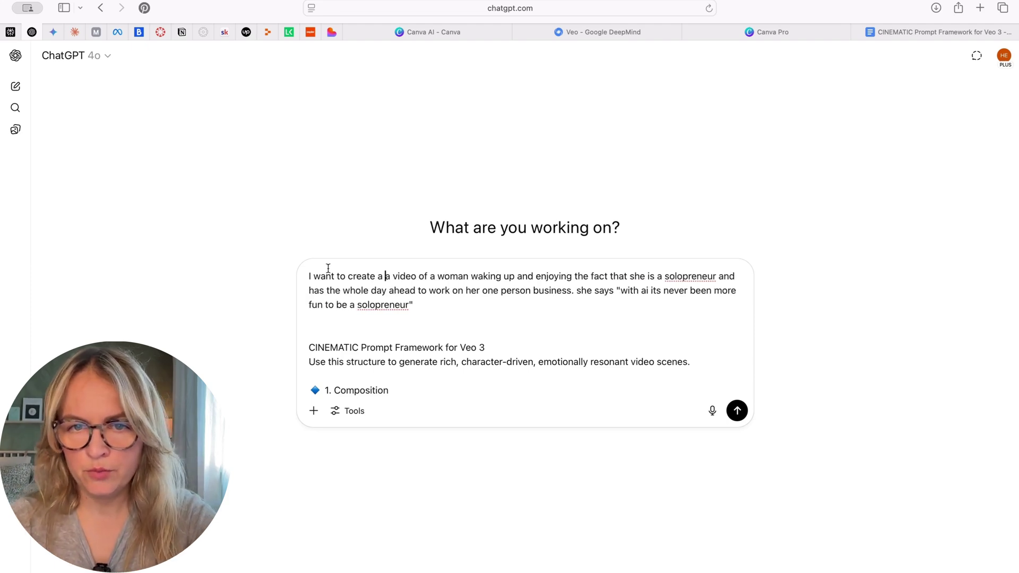
pyautogui.press('BackSpace')
pyautogui.press('Delete')
pyautogui.click(416, 305)
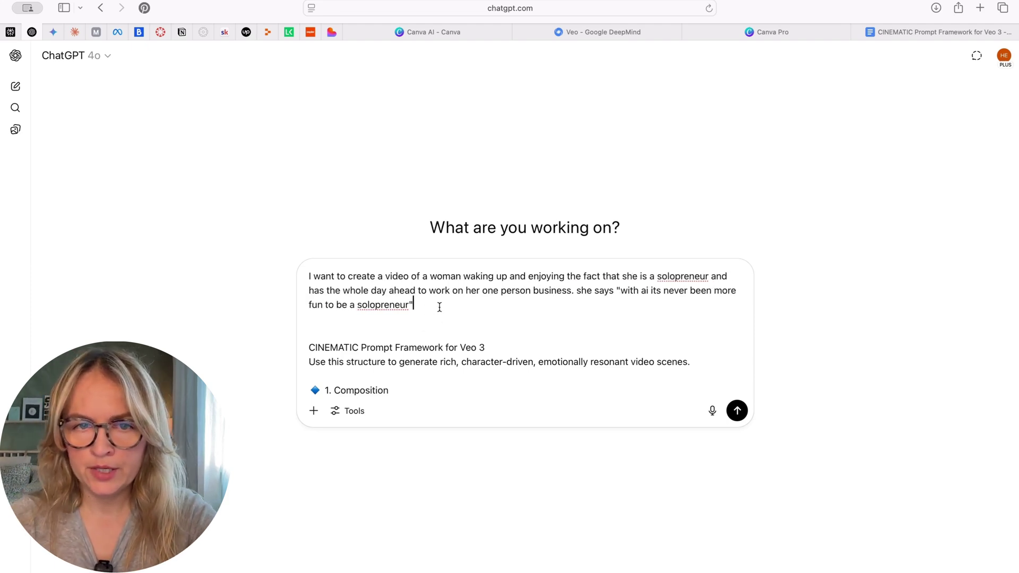
pyautogui.write('. turn this into a veo 3 prompt')
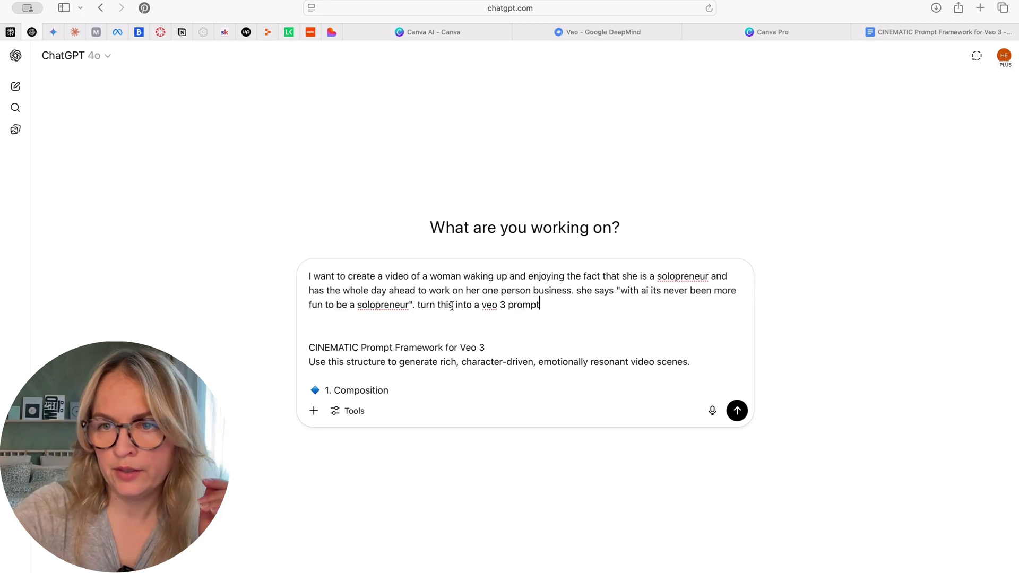
# - Send the request, ask for an actual prompt, and select the returned Veo 3 prompt
pyautogui.press('Return')
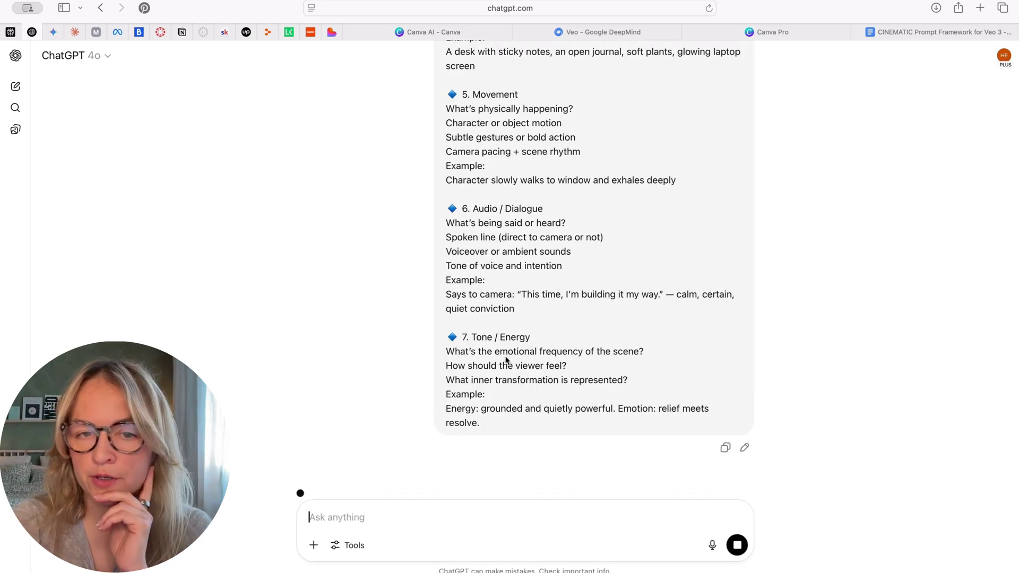
pyautogui.scroll(-2, 510, 351)
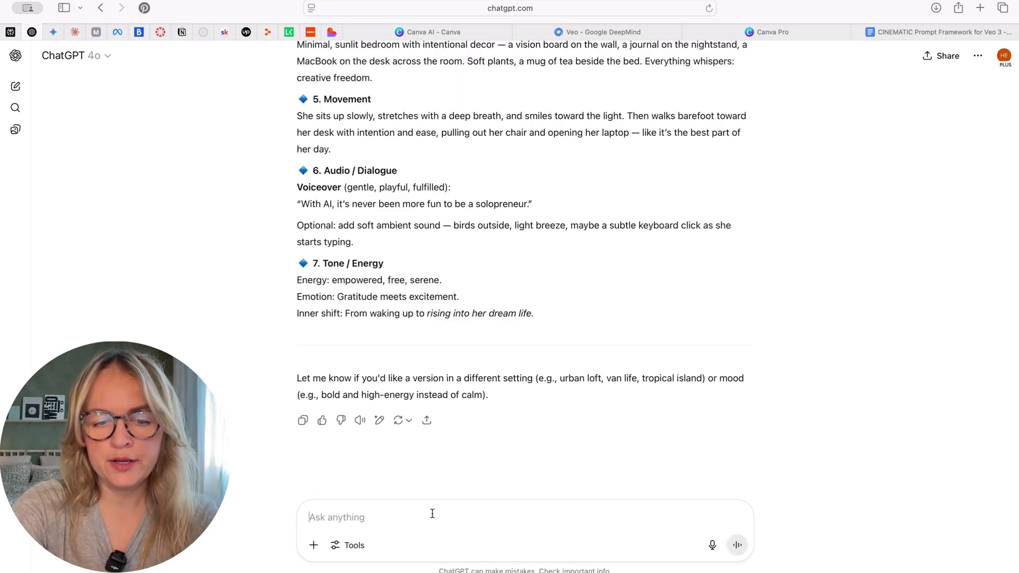
pyautogui.write('create an a')
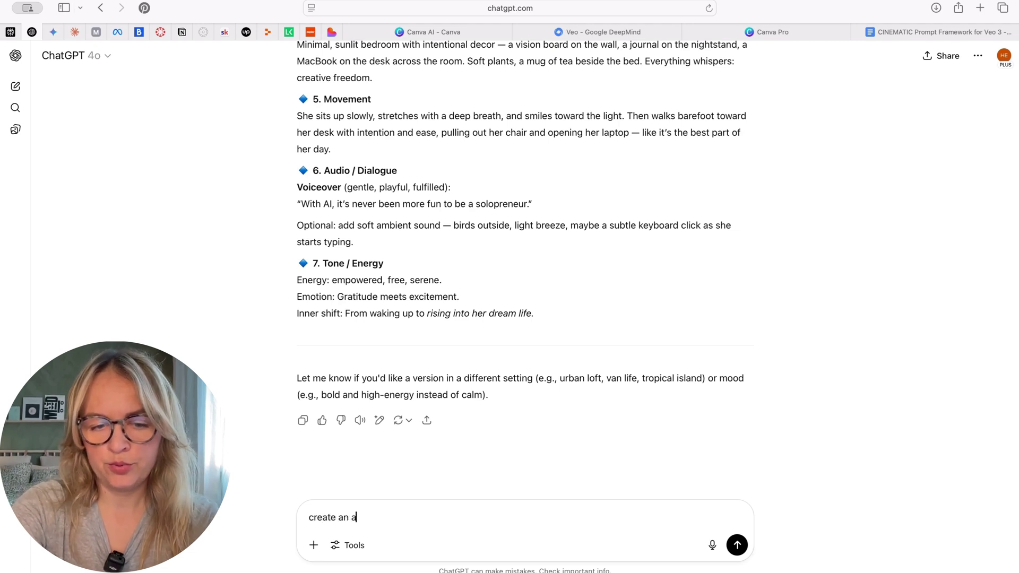
pyautogui.write('ctual prompt')
pyautogui.press('Return')
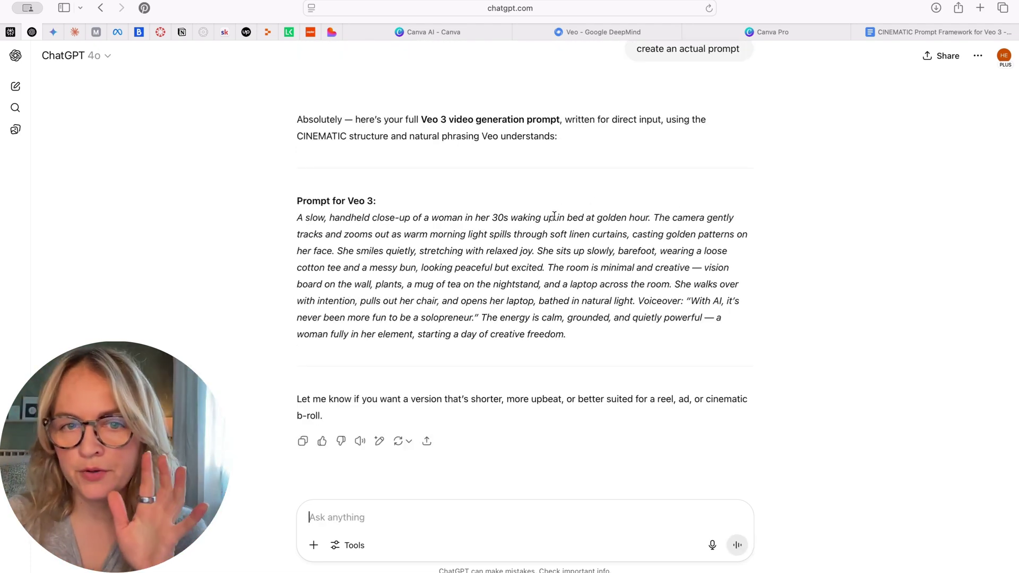
pyautogui.moveTo(298, 217); pyautogui.dragTo(599, 342)
pyautogui.press('super+c')
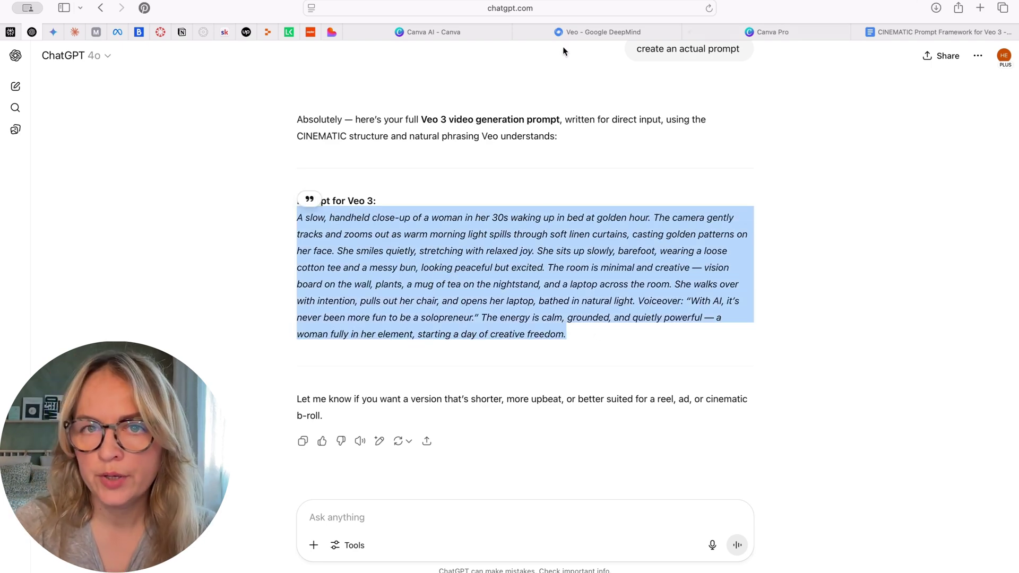
# - Paste the ChatGPT Veo 3 prompt into a fresh Canva AI request
pyautogui.click(434, 33)
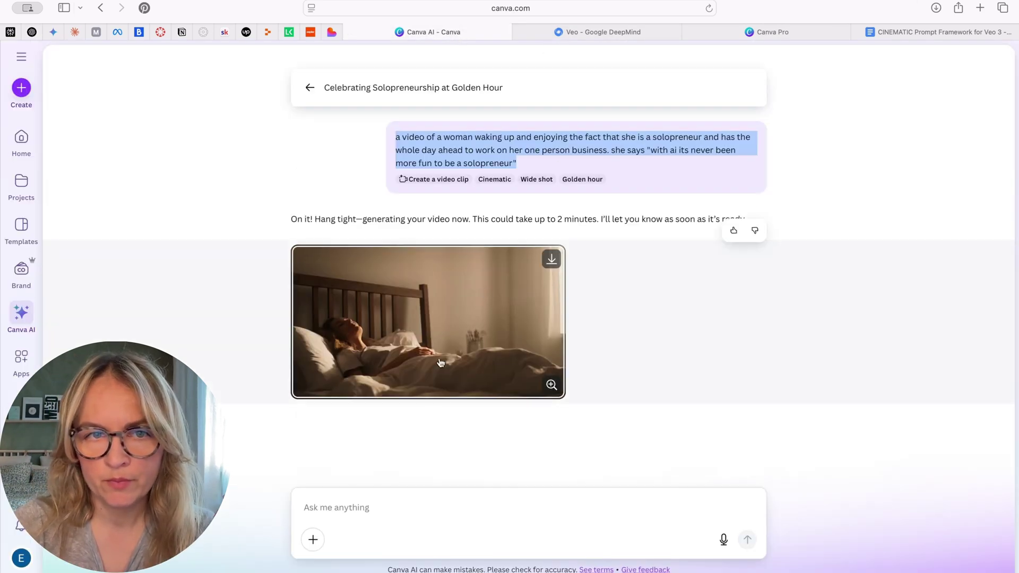
pyautogui.click(310, 88)
pyautogui.press('super+v')
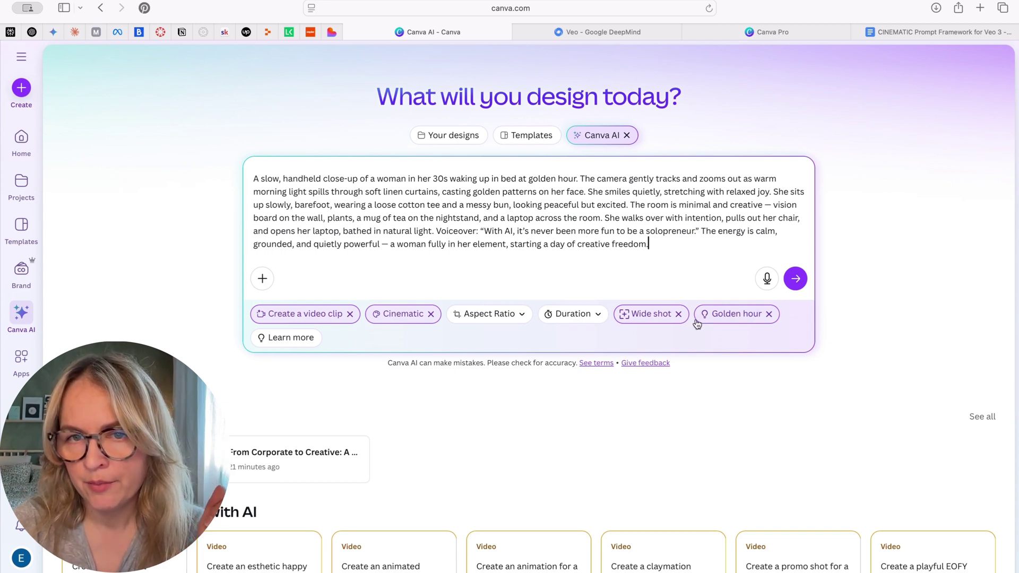
# - Remove the Wide shot, Golden hour and Cinematic settings, then submit the prompt
pyautogui.click(679, 314)
pyautogui.click(762, 314)
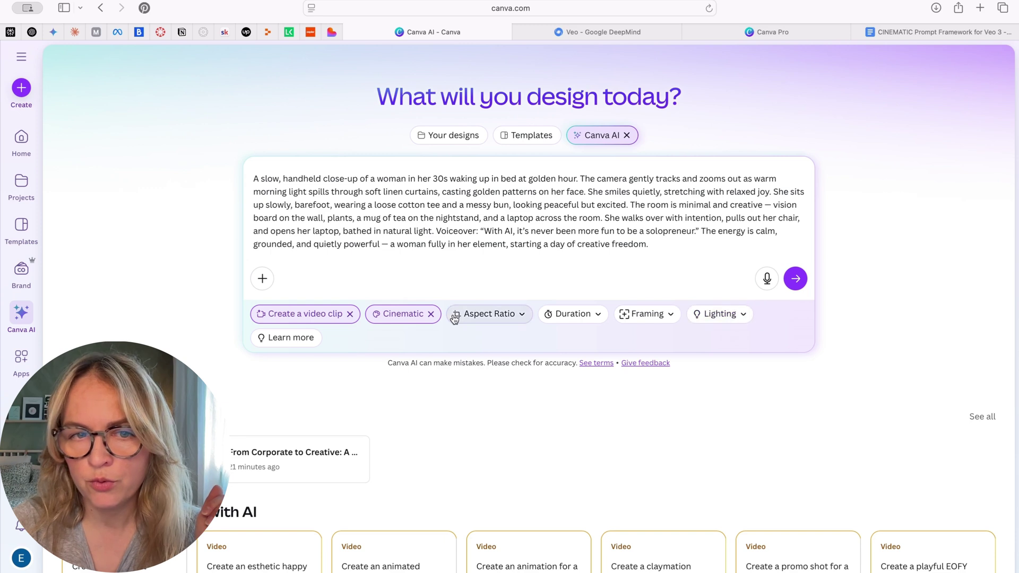
pyautogui.click(432, 315)
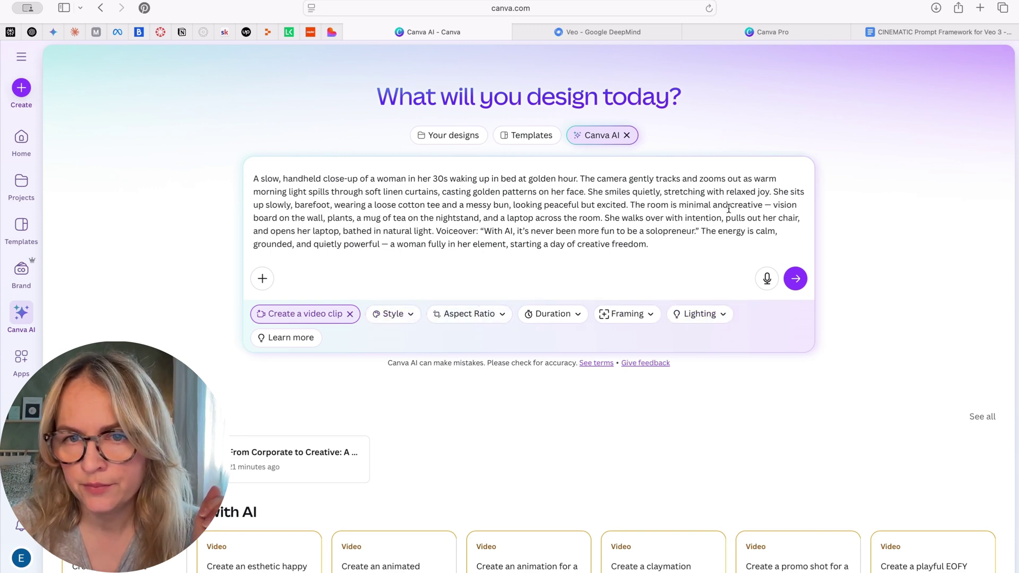
pyautogui.scroll(-1, 728, 208)
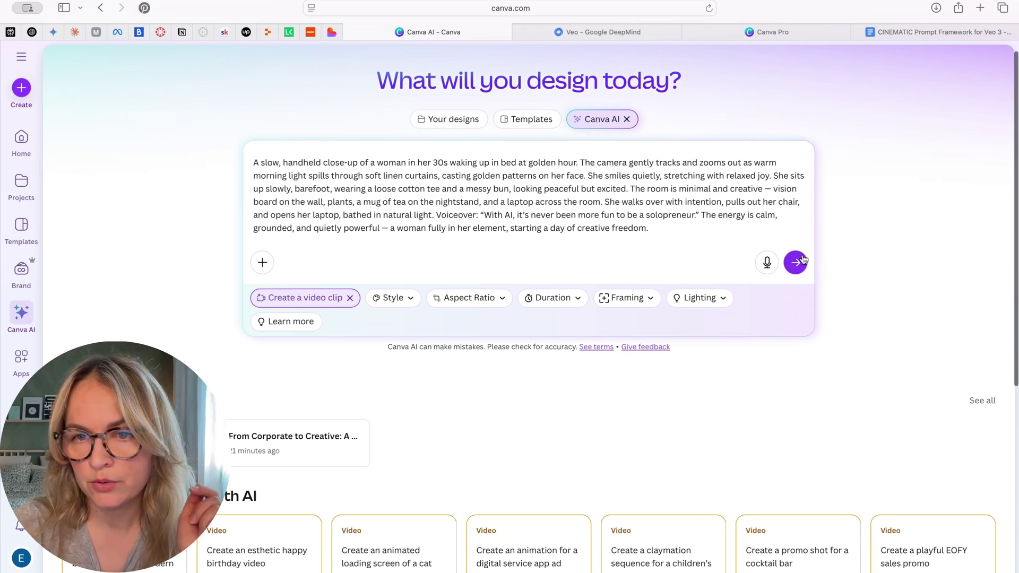
pyautogui.click(795, 263)
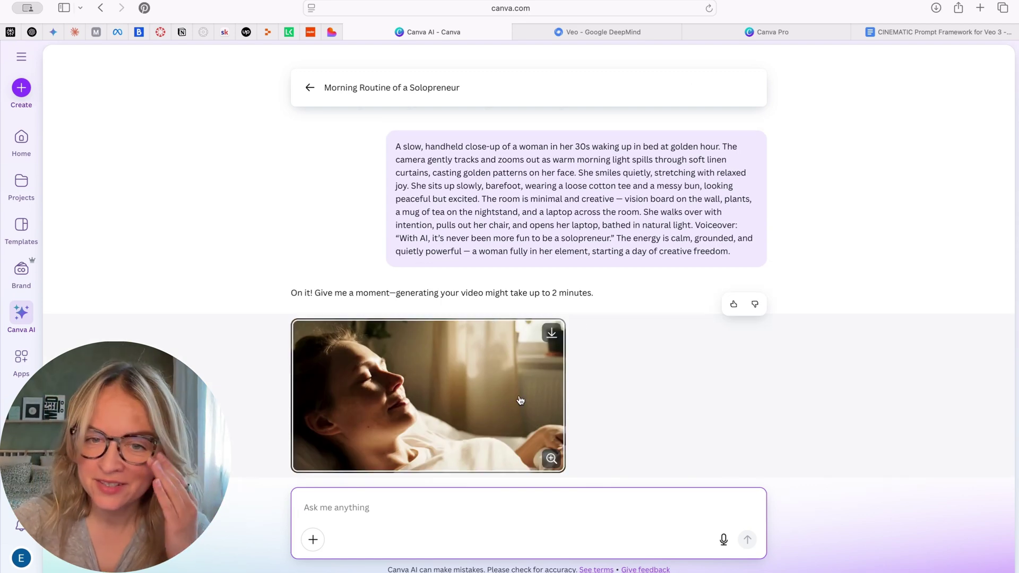
# - Preview and scrub the waking-up clip, then reopen the Celebrating Solopreneurship at Golden Hour chat
pyautogui.click(460, 406)
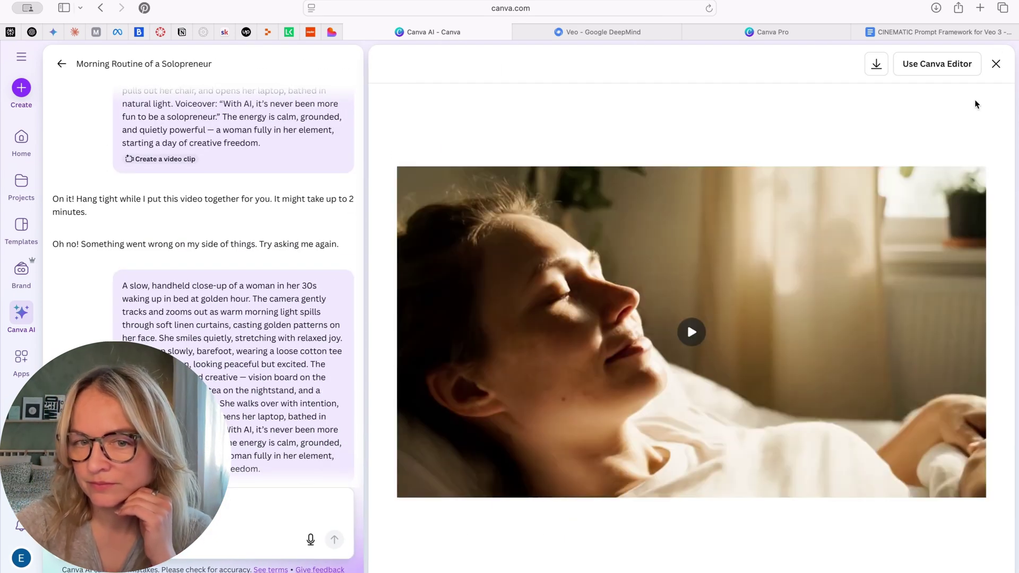
pyautogui.click(691, 332)
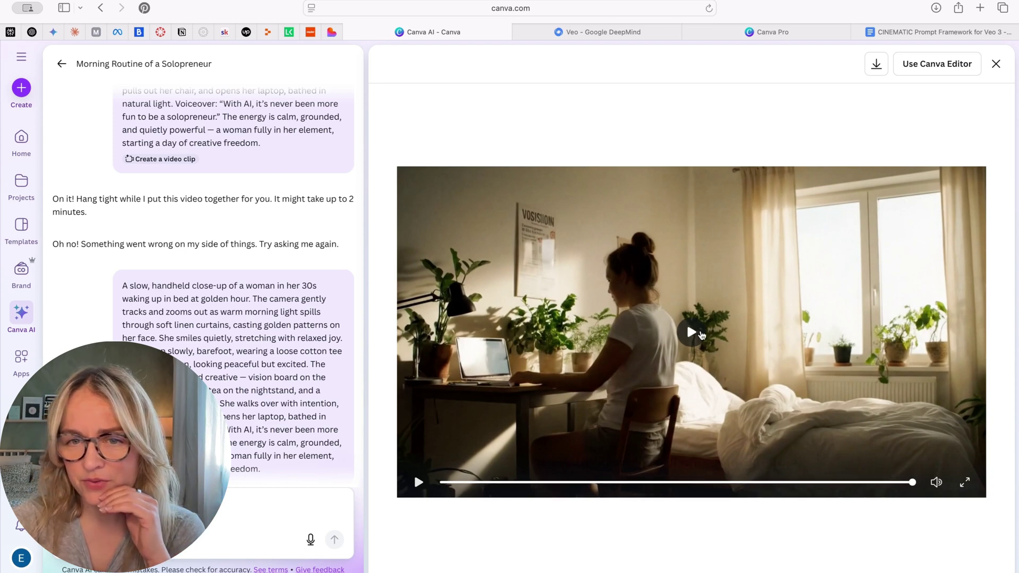
pyautogui.moveTo(785, 482); pyautogui.dragTo(752, 482)
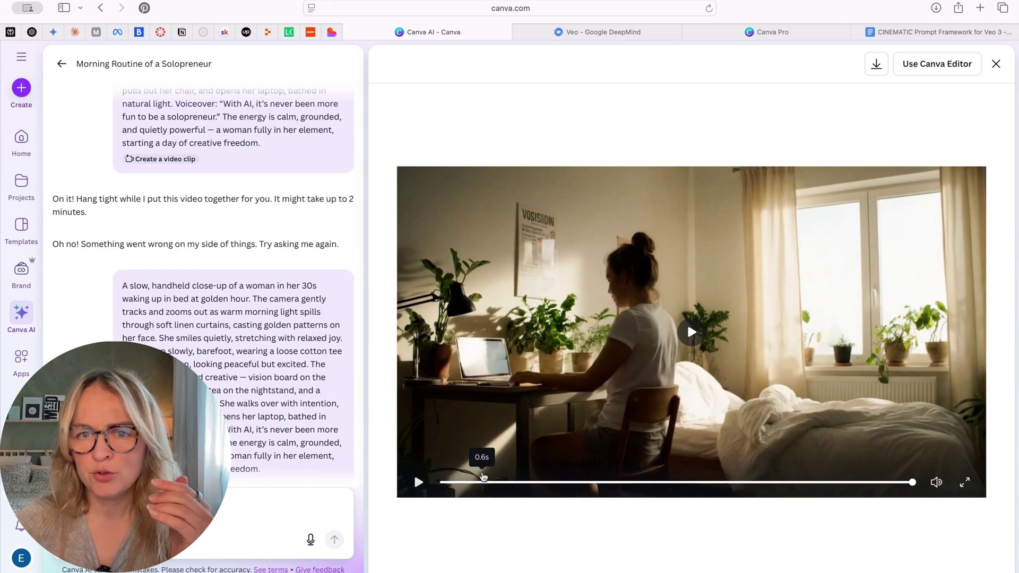
pyautogui.moveTo(482, 482)
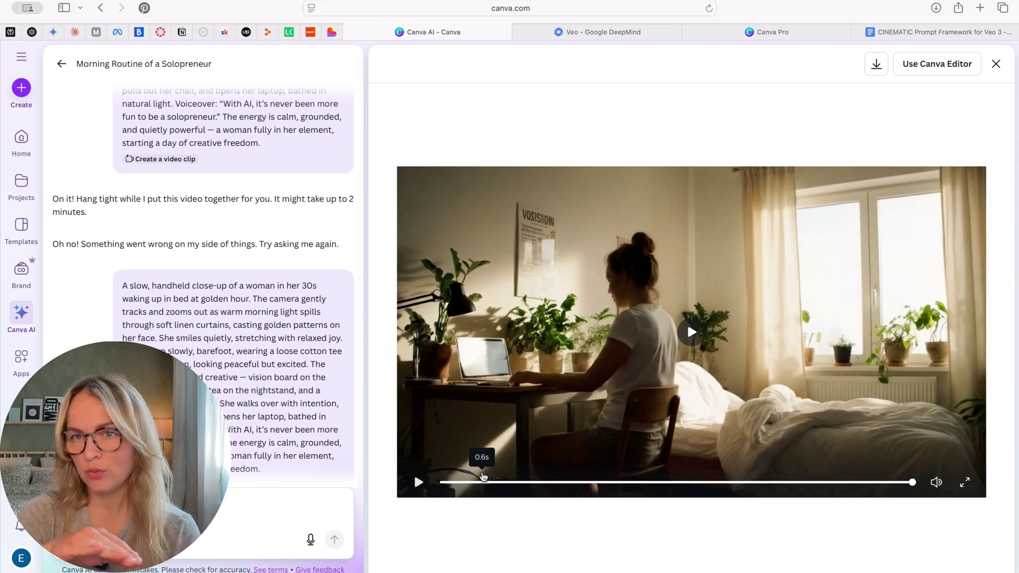
pyautogui.click(483, 480)
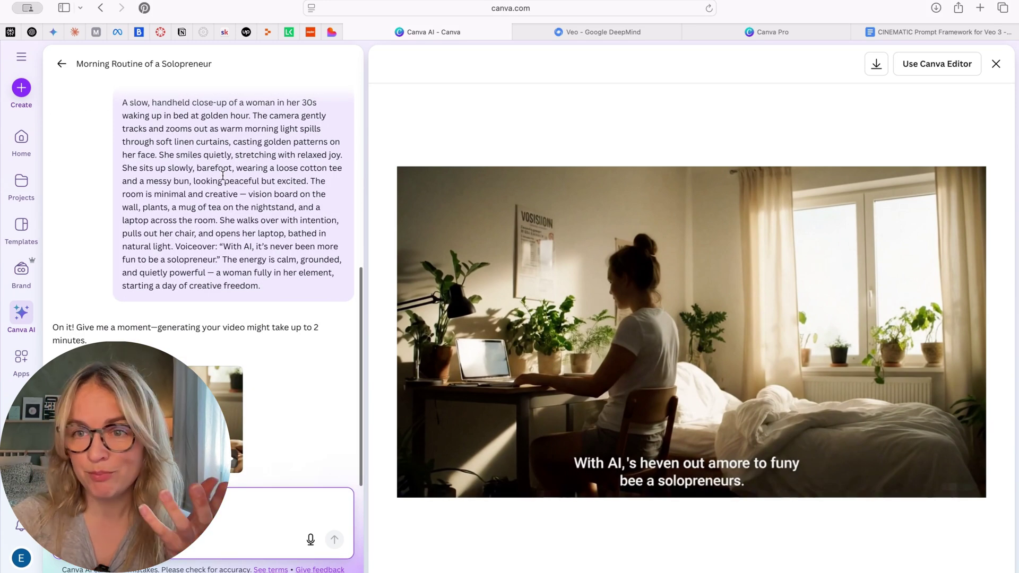
pyautogui.click(61, 63)
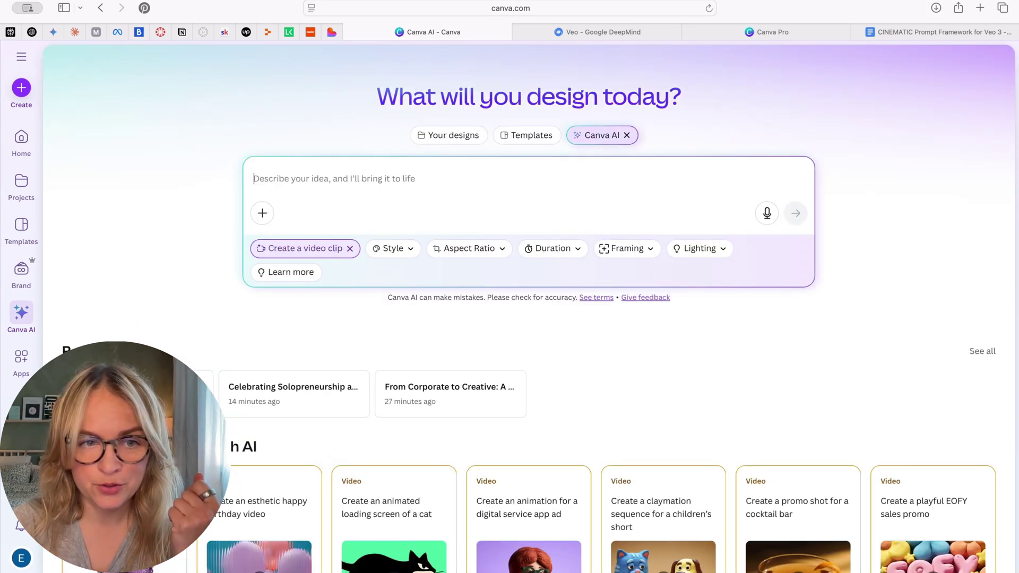
pyautogui.click(264, 400)
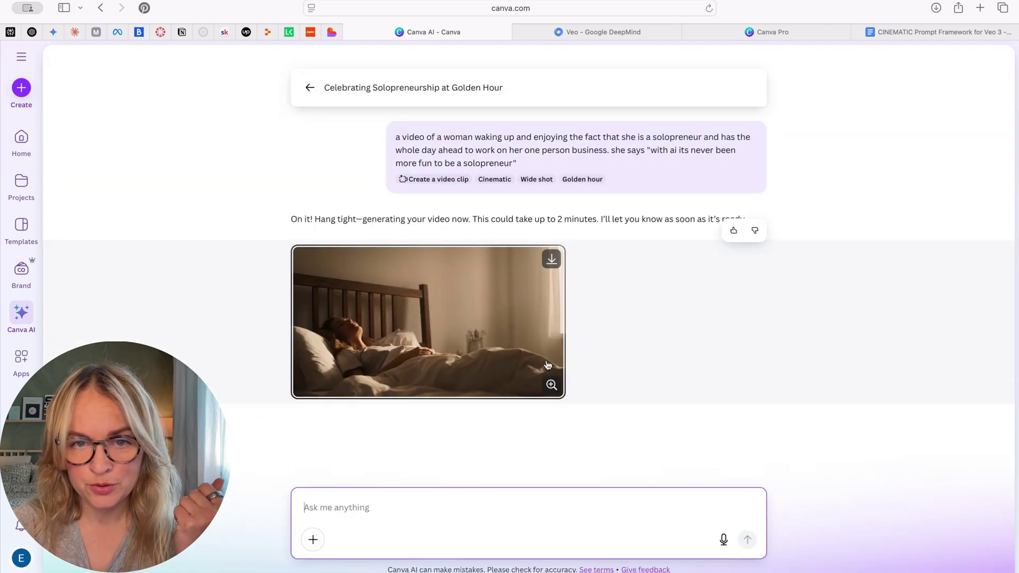
# - Bring up the CINEMATIC Prompt Framework for Veo 3 document, then move on to another page
pyautogui.hotkey('ctrl', 'Tab')
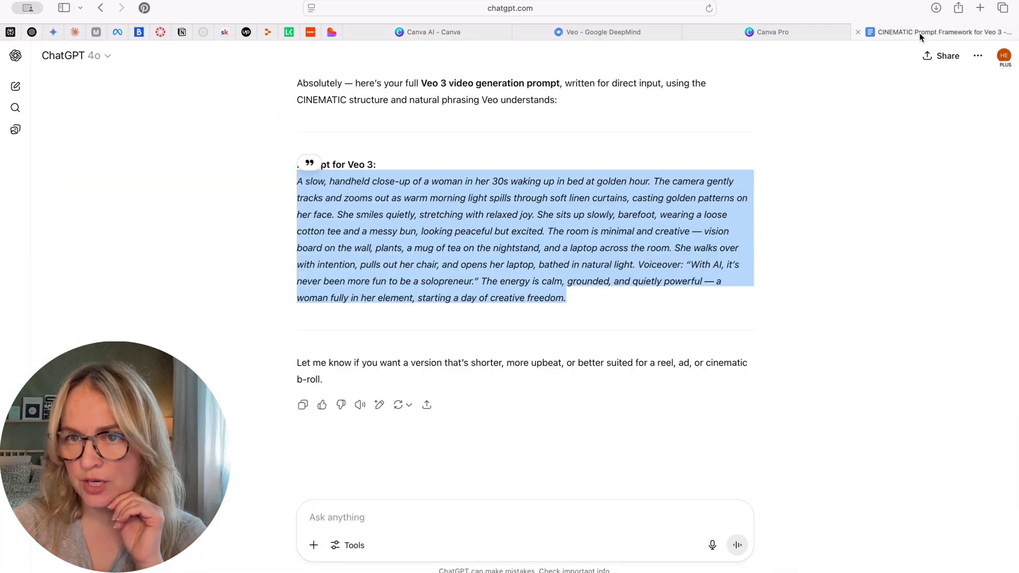
pyautogui.click(919, 33)
pyautogui.scroll(10, 509, 319)
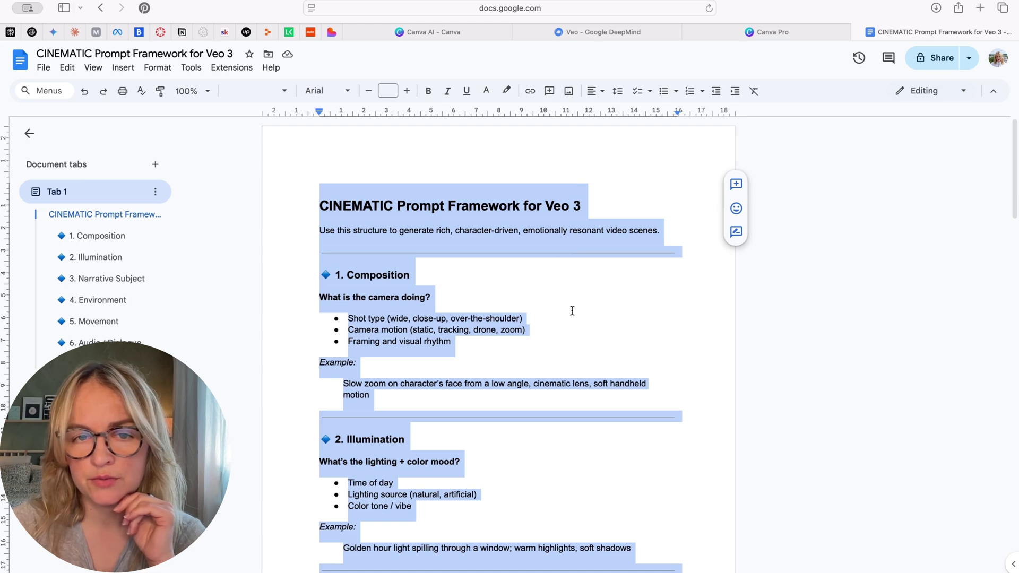
pyautogui.scroll(-10, 572, 310)
pyautogui.scroll(-10, 572, 311)
pyautogui.click(430, 33)
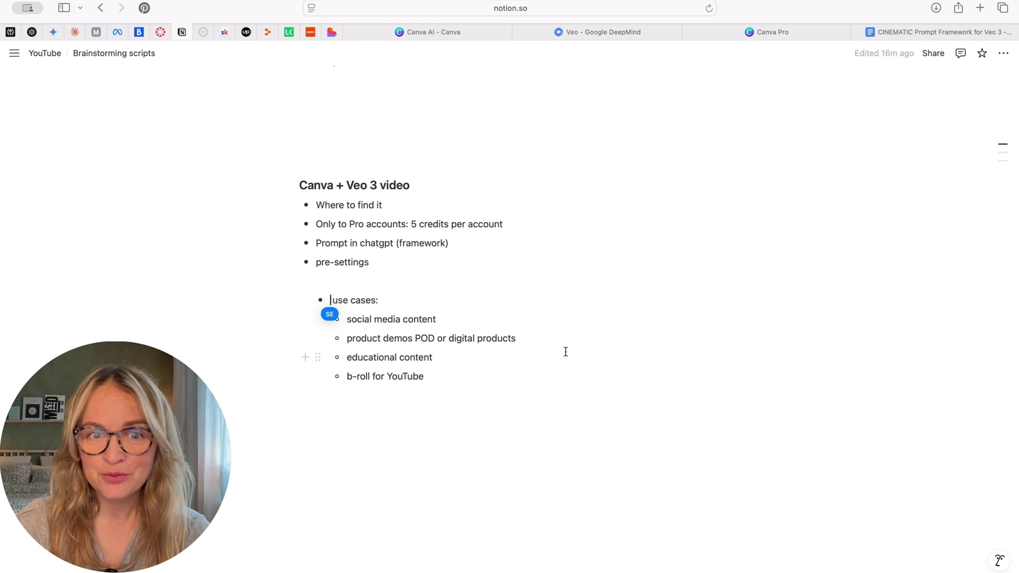
# - Place the cursor on the educational content line, then below the use-case list
pyautogui.click(444, 358)
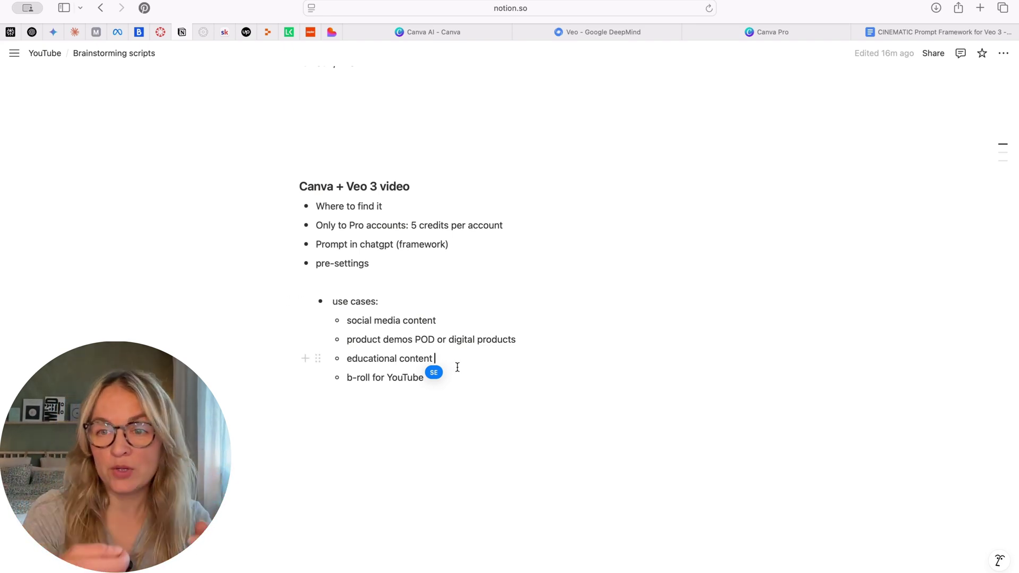
pyautogui.click(410, 396)
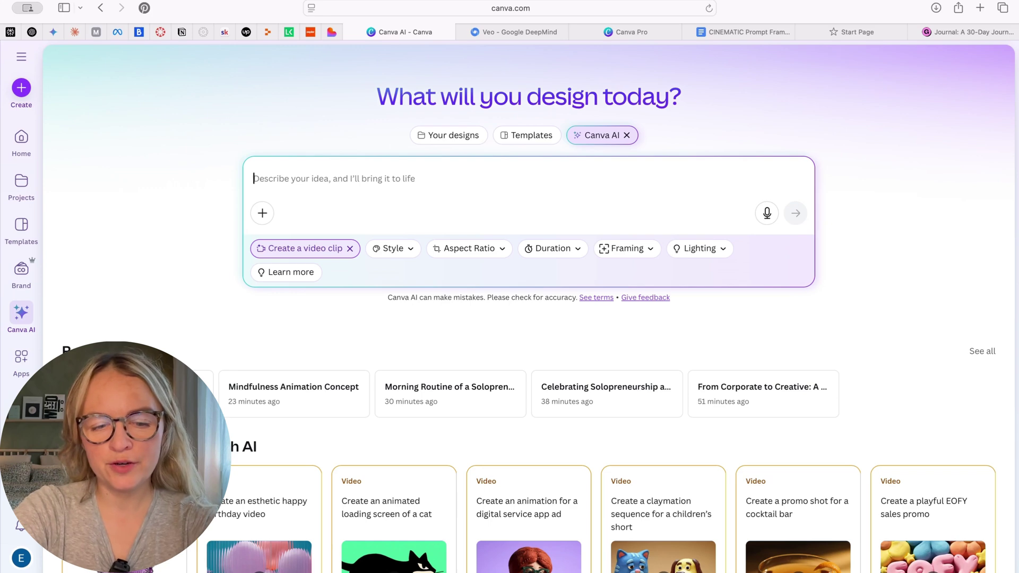
pyautogui.write('a v')
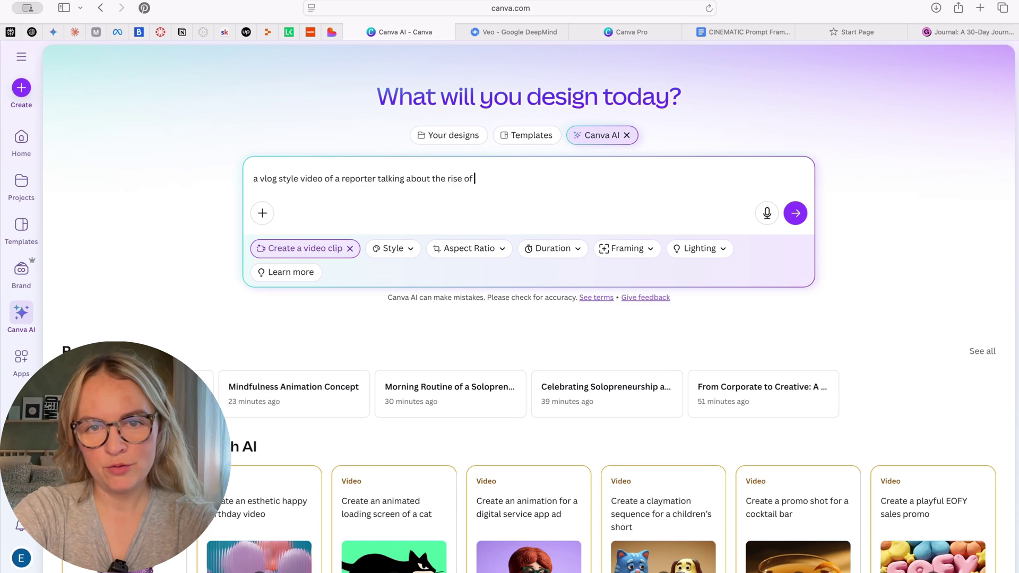
pyautogui.write('a')
# - Fix a typo in the rough Canva AI prompt, select it, and check ChatGPT
pyautogui.press('BackSpace')
pyautogui.write('ai sol')
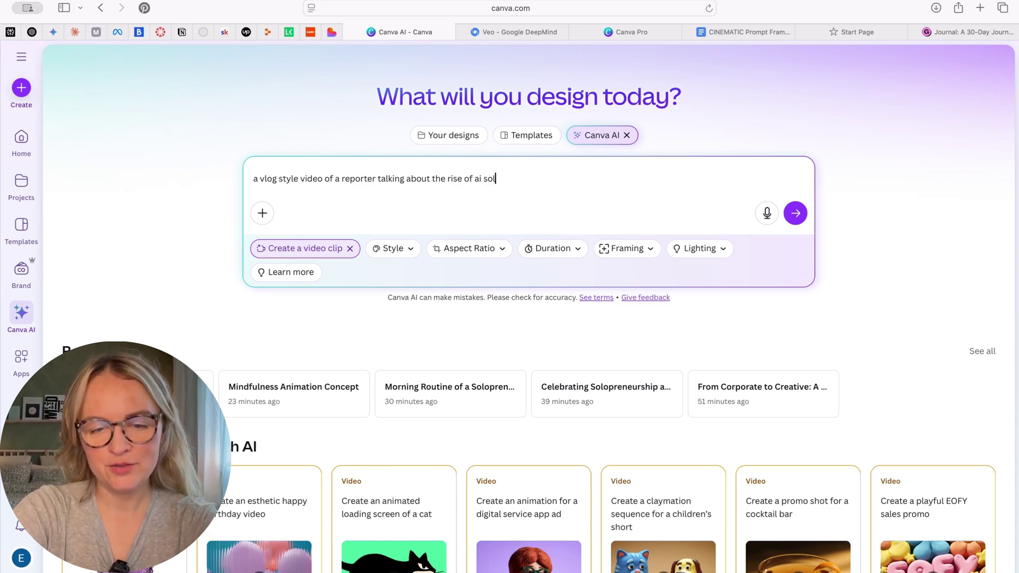
pyautogui.write('opreneurs')
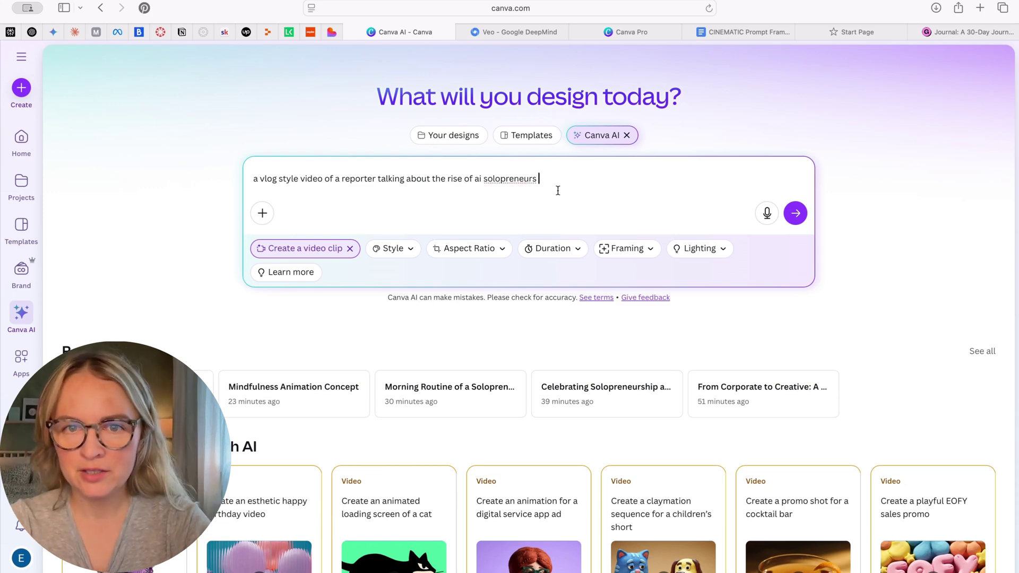
pyautogui.hotkey('ctrl', 'a')
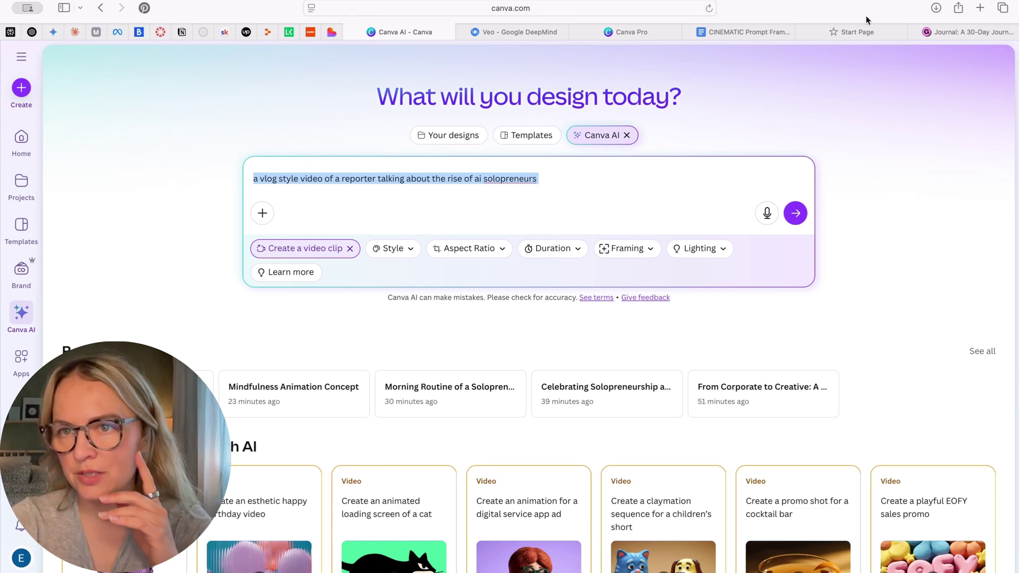
pyautogui.press('super+grave')
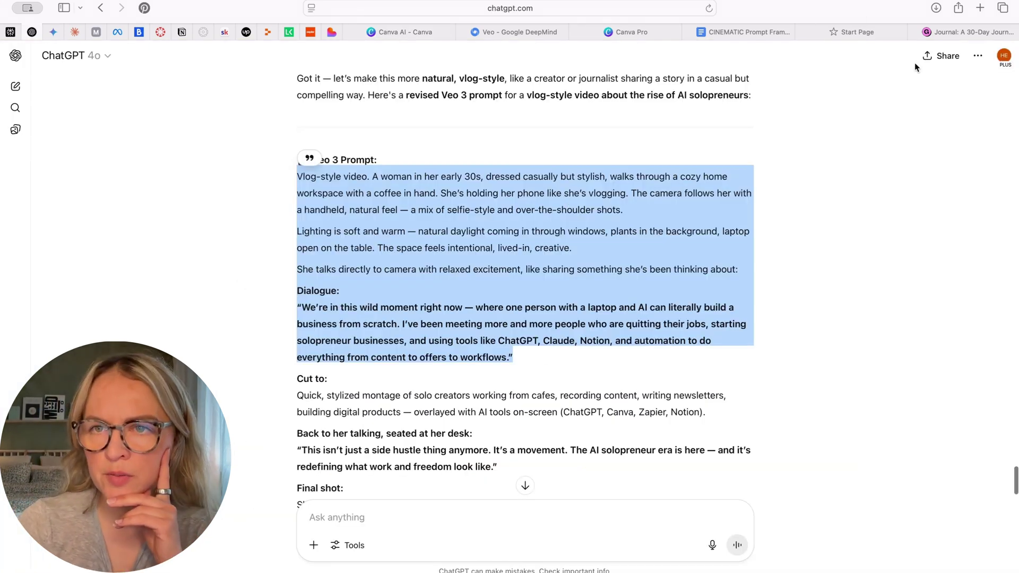
pyautogui.press('super+Tab')
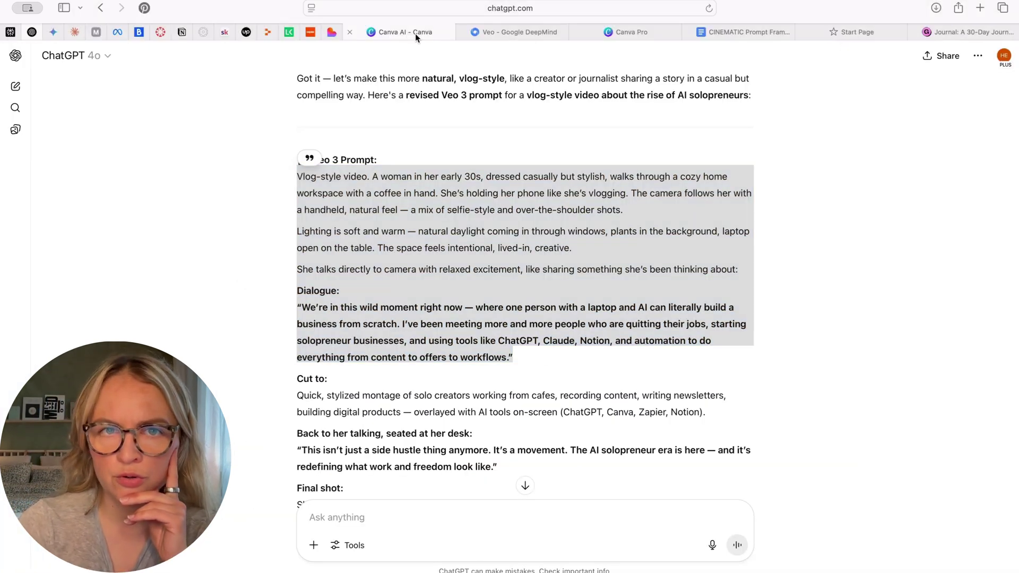
# - Replace the Canva AI prompt with ChatGPT's revised vlog-style solopreneur prompt
pyautogui.click(415, 33)
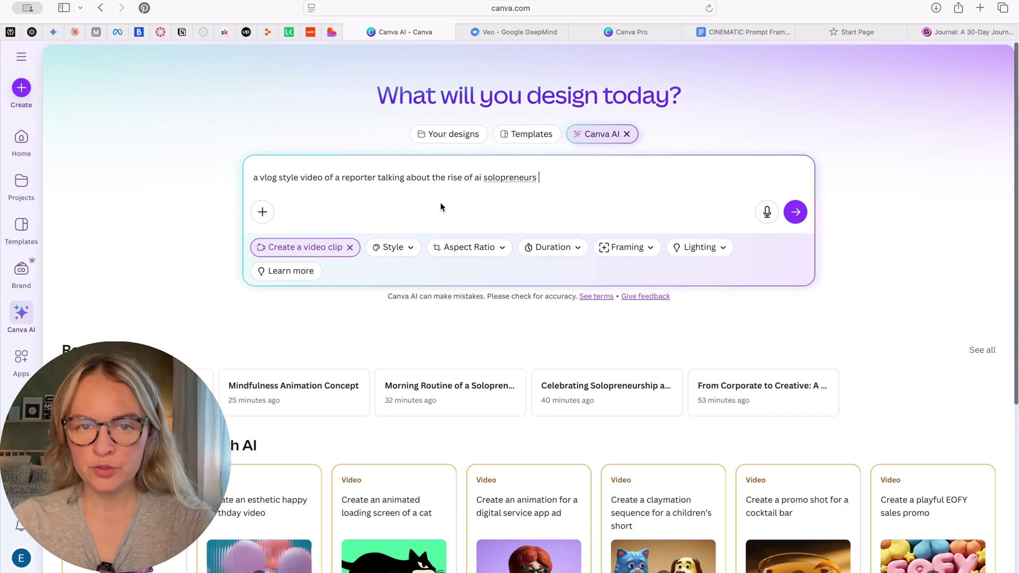
pyautogui.moveTo(253, 177); pyautogui.dragTo(439, 178)
pyautogui.click(440, 177)
pyautogui.press('super+a')
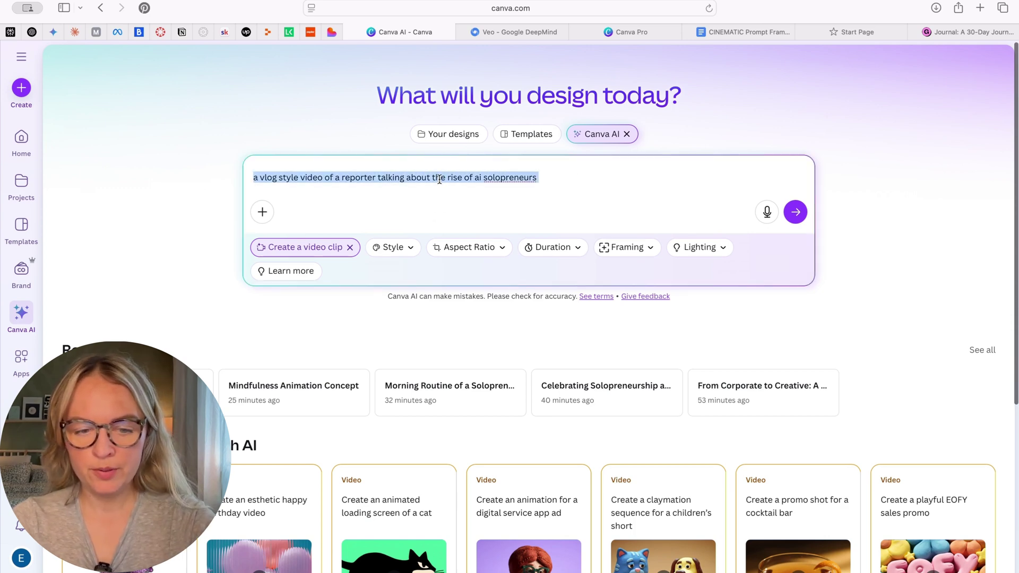
pyautogui.write('Vlog-style video. A woman in her early 30s, dressed casually but stylish, walks through a cozy home workspace with a coffee in hand. She’s holding her phone like she’s vlogging. The camera follows her with a handheld, natural feel — a mix of selfie-style and over-the-shoulder shots.  Lighting is soft and warm — natural daylight coming in through windows, plants in the background, laptop open on the table. The space feels intentional, lived-in, creative.  She talks directly to camera with relaxed excitement, like sharing something she’s been thinking about:  Dialogue: “We’re in this wild moment right now — where one person with a laptop and AI can literally build a business from scratch. I’ve been meeting more and more people who are quitting their jobs, starting solopreneur businesses, and using tools like ChatGPT, Claude, Notion, and automation to do everything from content to offers to workflows.”')
pyautogui.scroll(3, 438, 222)
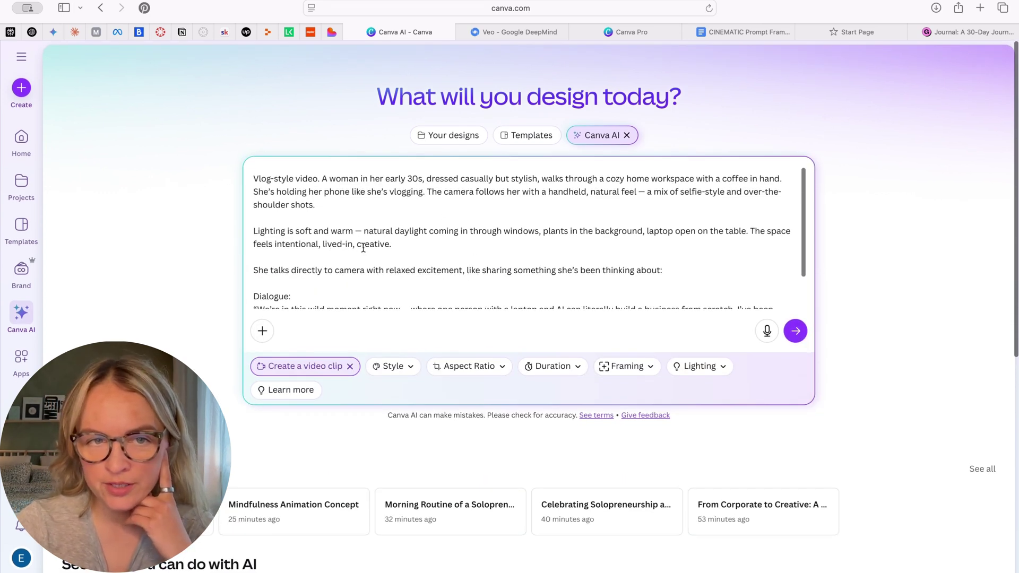
pyautogui.scroll(-2, 362, 249)
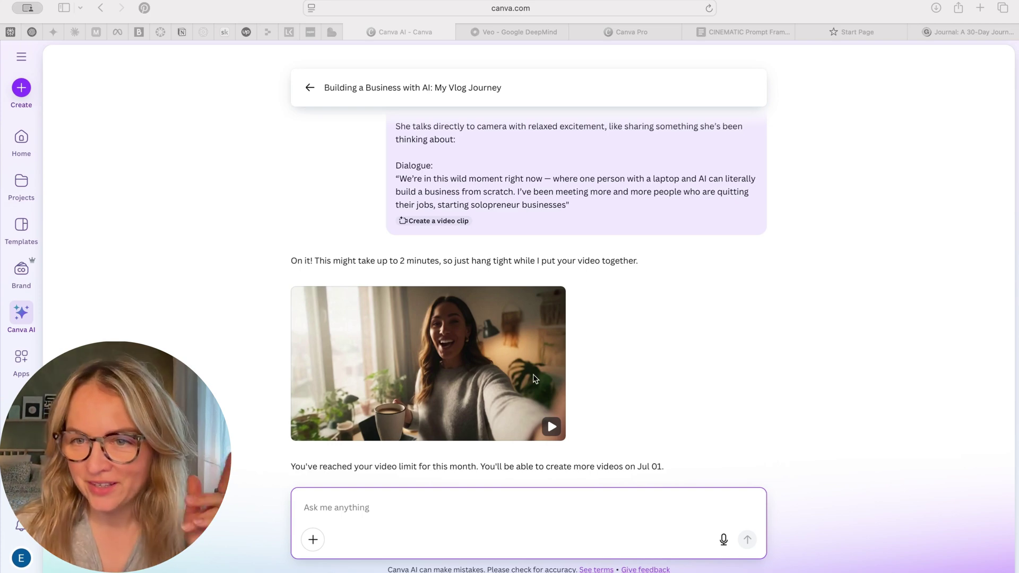
# - Play the vlog clip full-size, highlight part of its dialogue, then replay and pause it
pyautogui.click(551, 428)
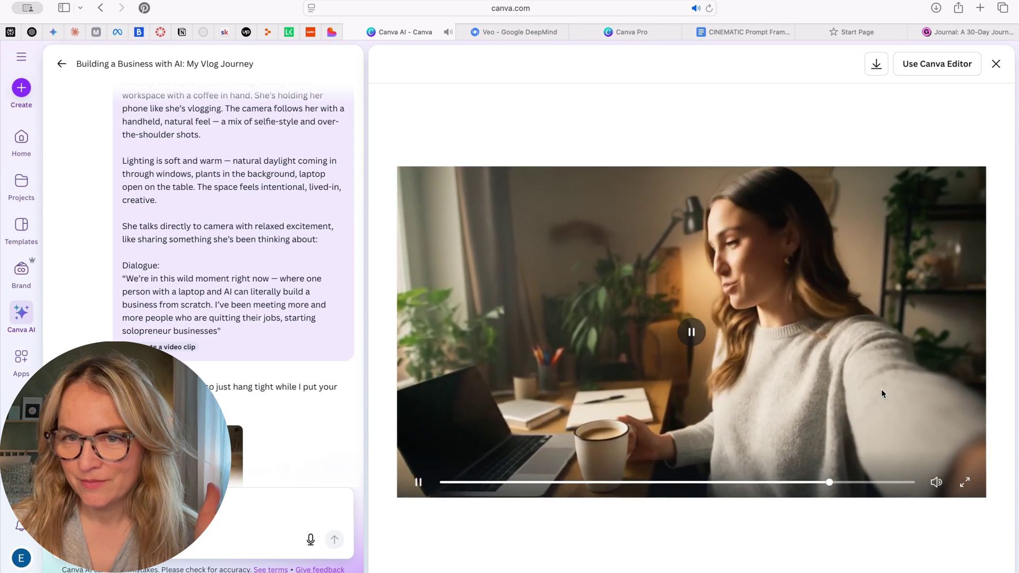
pyautogui.click(692, 332)
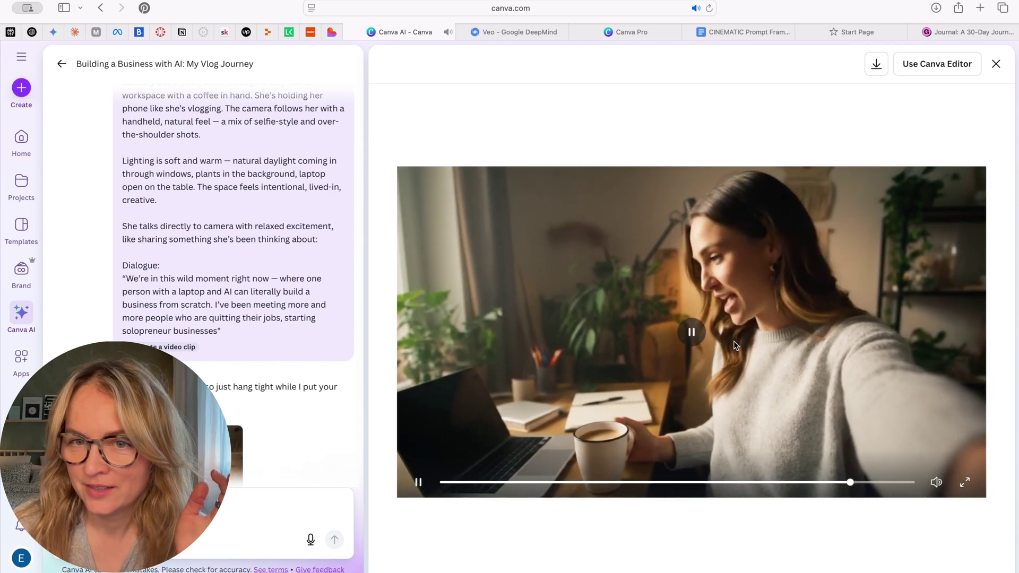
pyautogui.moveTo(215, 305); pyautogui.dragTo(267, 333)
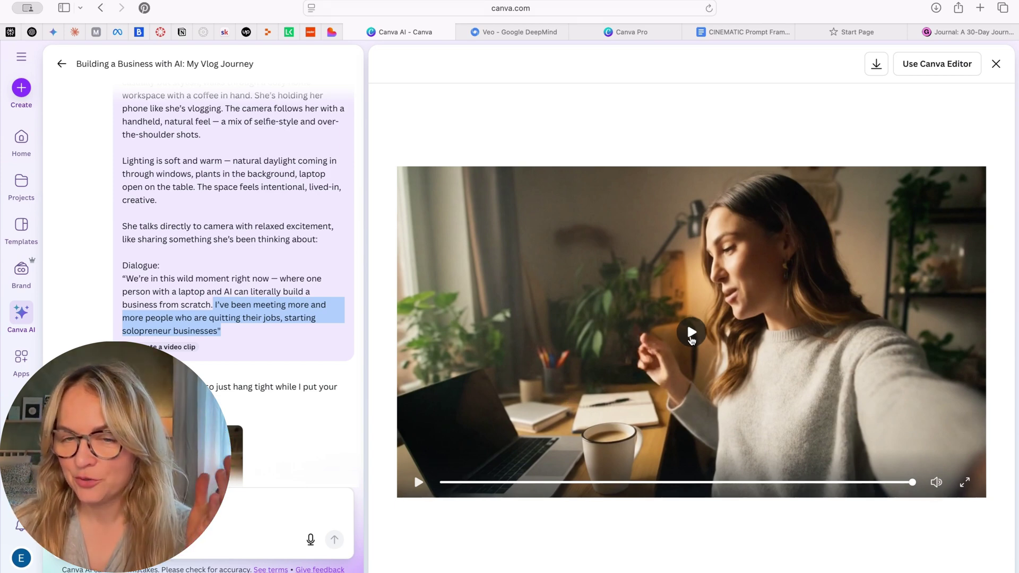
pyautogui.click(691, 332)
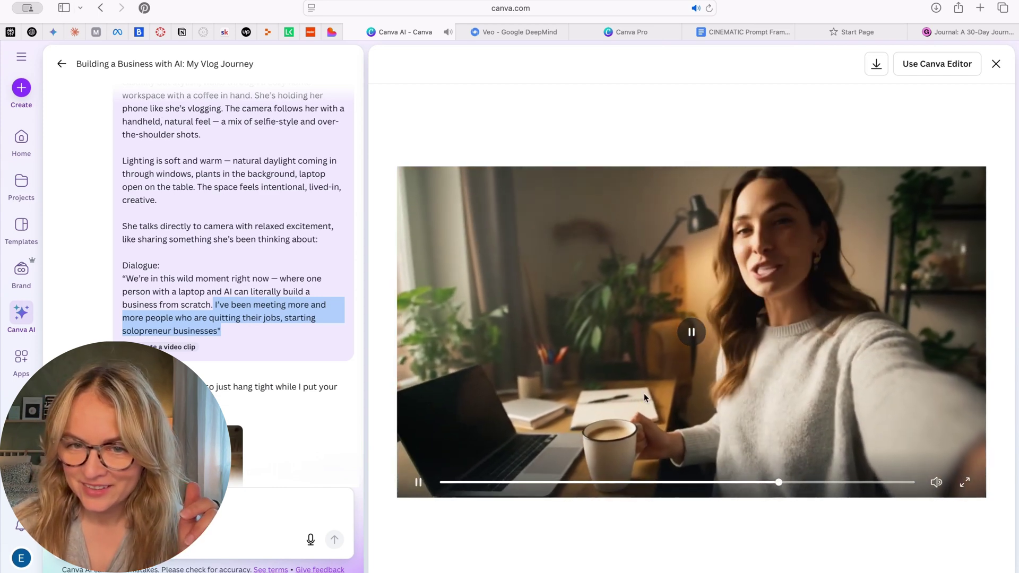
pyautogui.click(693, 332)
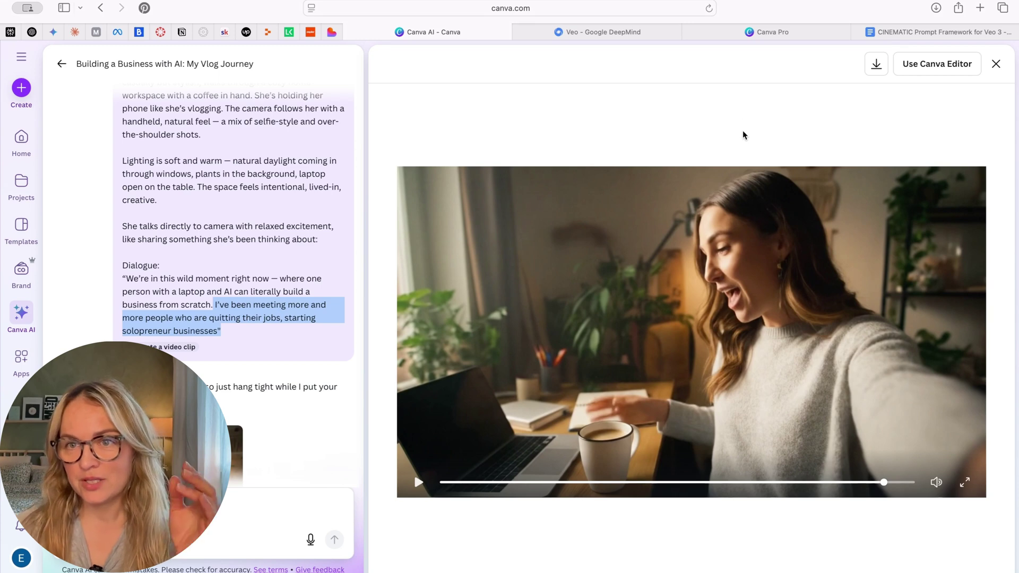
# - Clear the dialogue selection and switch to the CINEMATIC Prompt Framework document, deselecting its text
pyautogui.click(572, 241)
pyautogui.moveTo(691, 332)
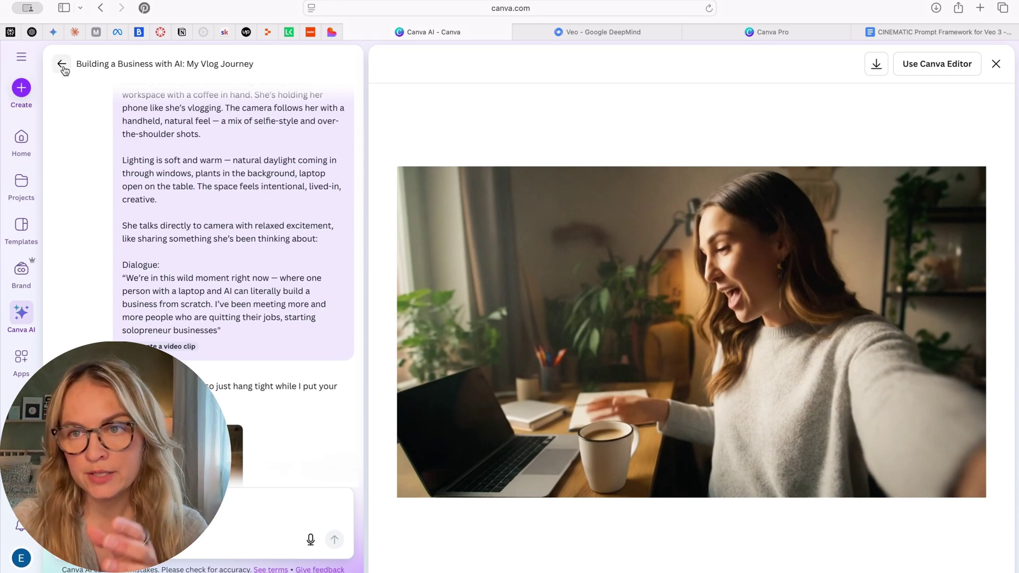
pyautogui.click(801, 32)
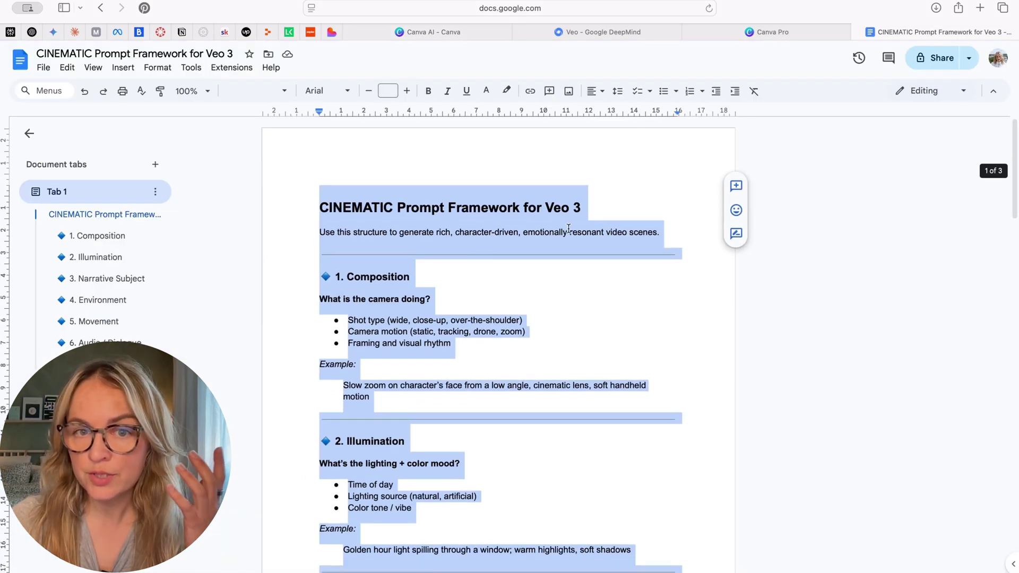
pyautogui.click(568, 232)
pyautogui.scroll(-3, 613, 232)
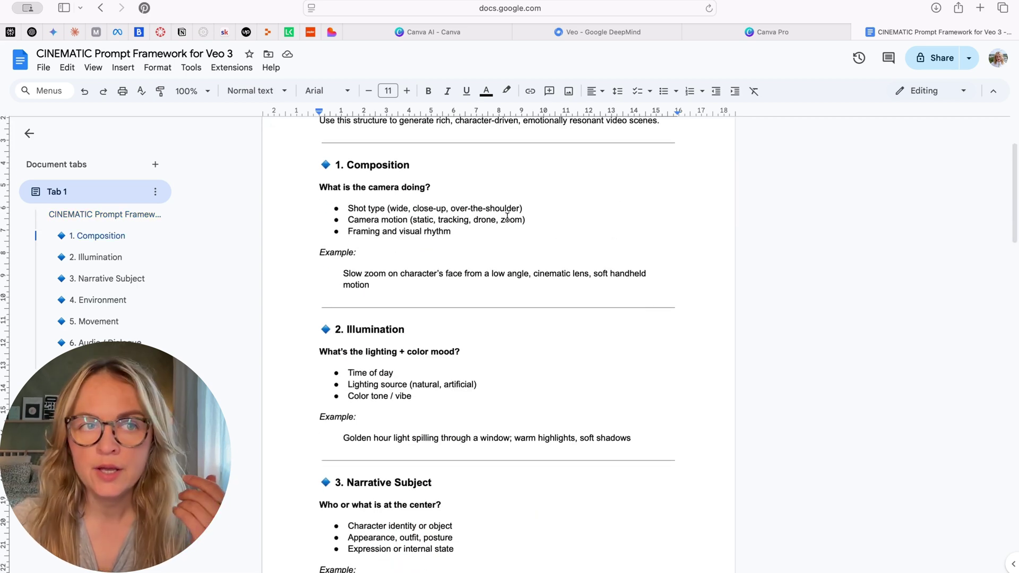
# - Switch to the ChatGPT conversation holding the revised AI solopreneur vlog prompt
pyautogui.click(31, 32)
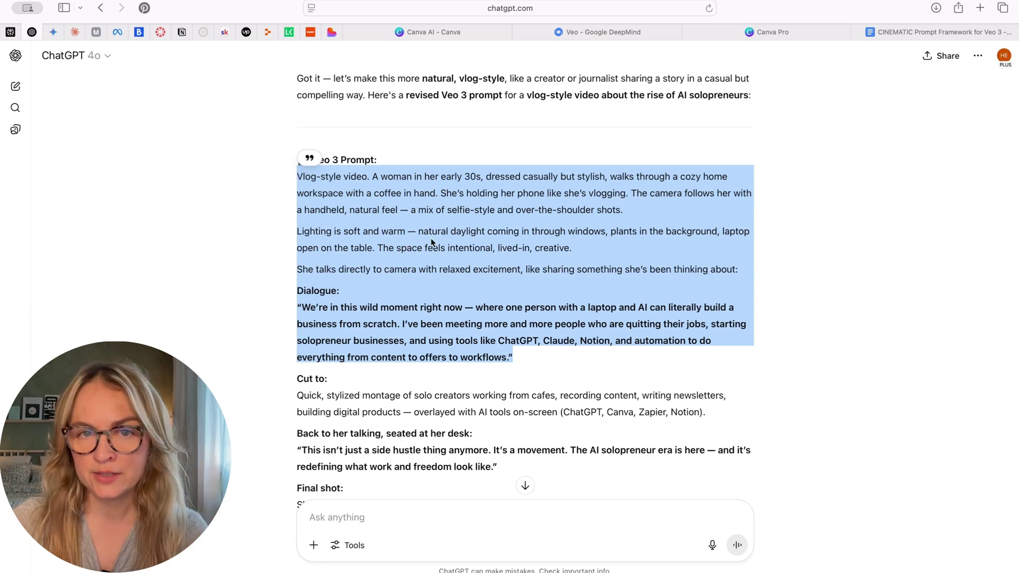
pyautogui.scroll(-5, 479, 244)
pyautogui.scroll(6, 478, 244)
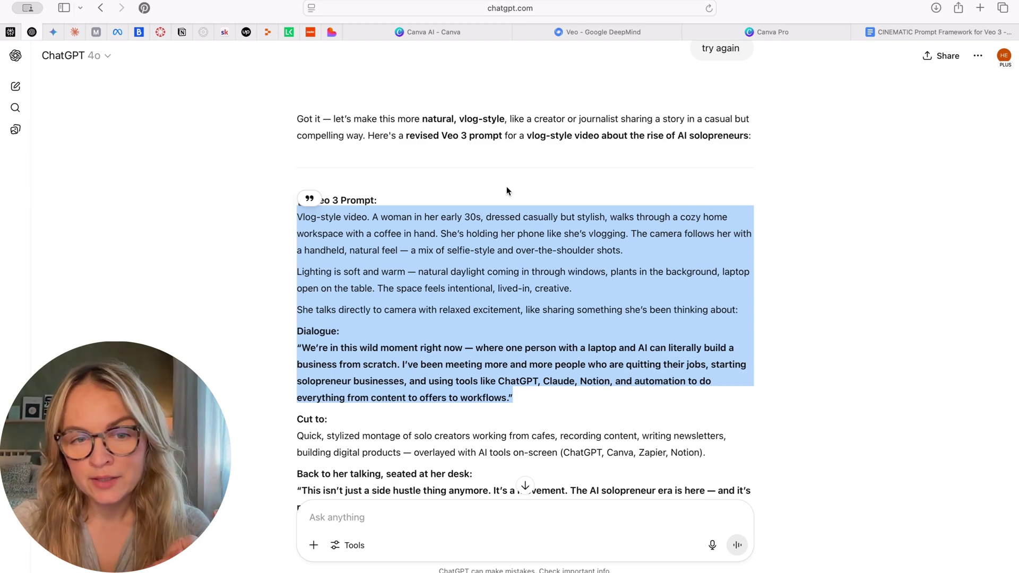
# - Switch back to the Canva AI tab showing the enlarged vlog clip
pyautogui.click(433, 32)
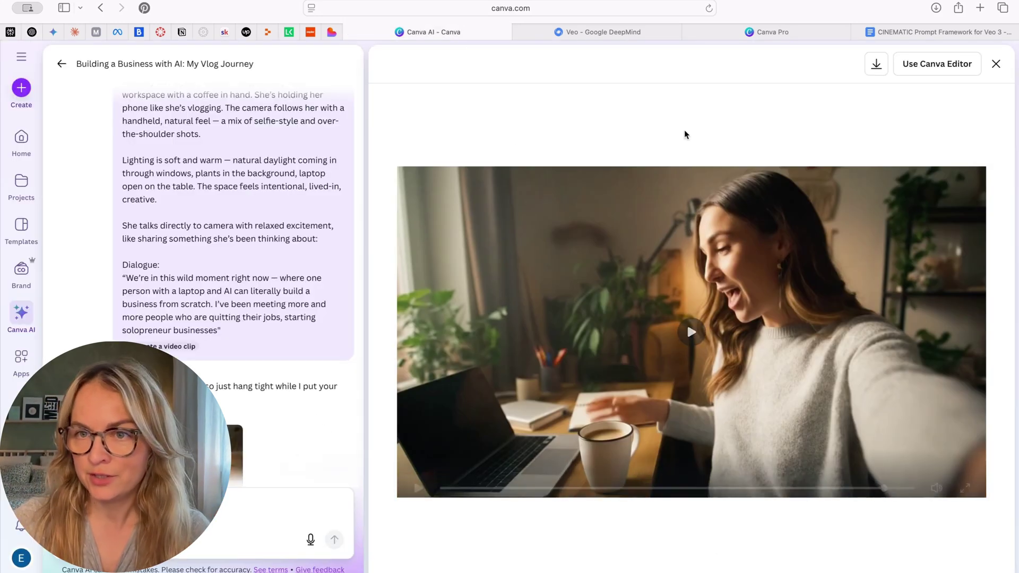